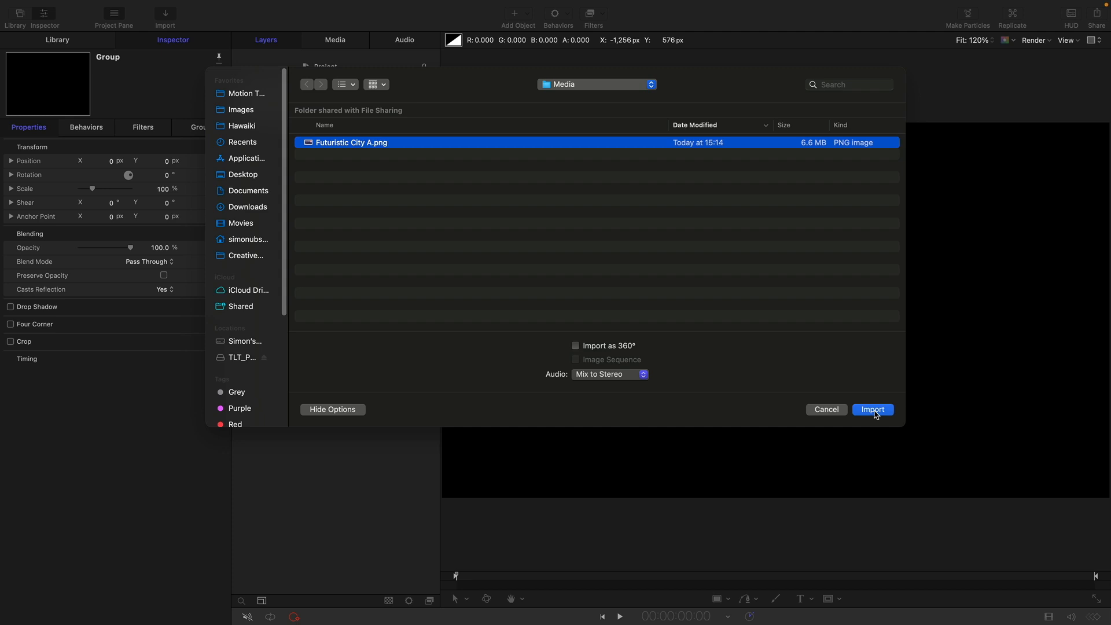
# Rename the group containing the Futuristic City A image as BG.
pyautogui.doubleClick(333, 104)
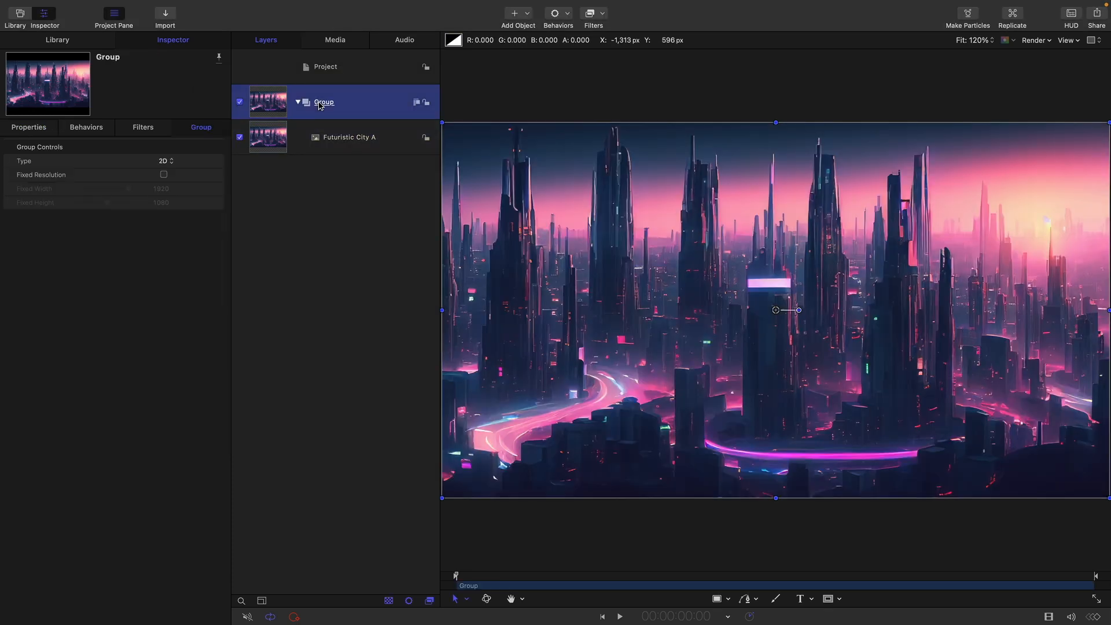
pyautogui.write('BG')
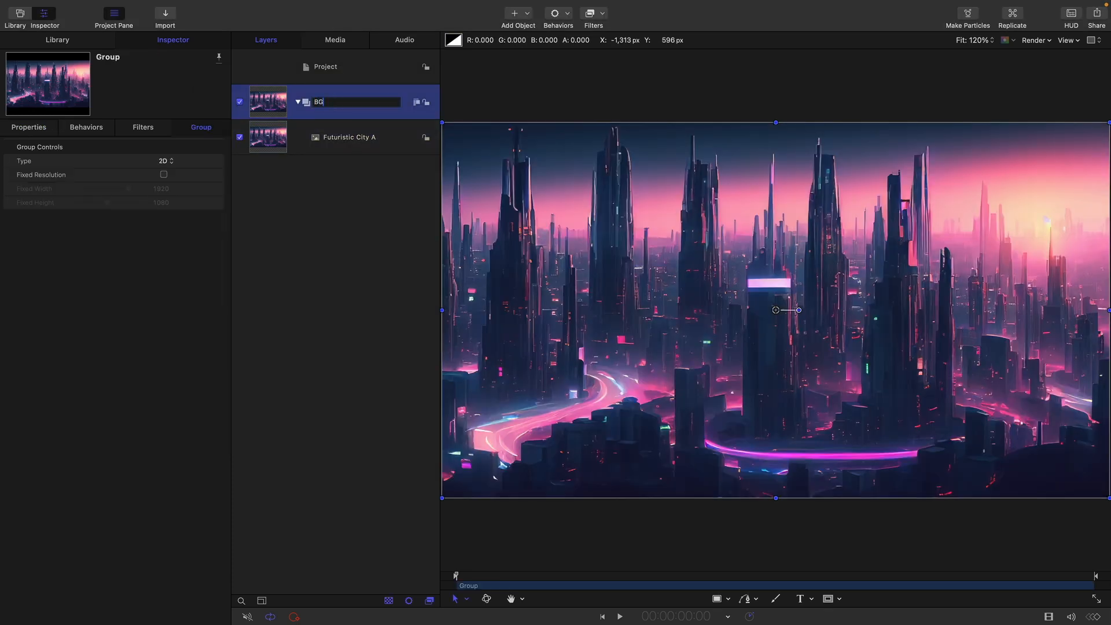
pyautogui.press('Return')
# Add a new empty group at project level above the BG group.
pyautogui.click(320, 83)
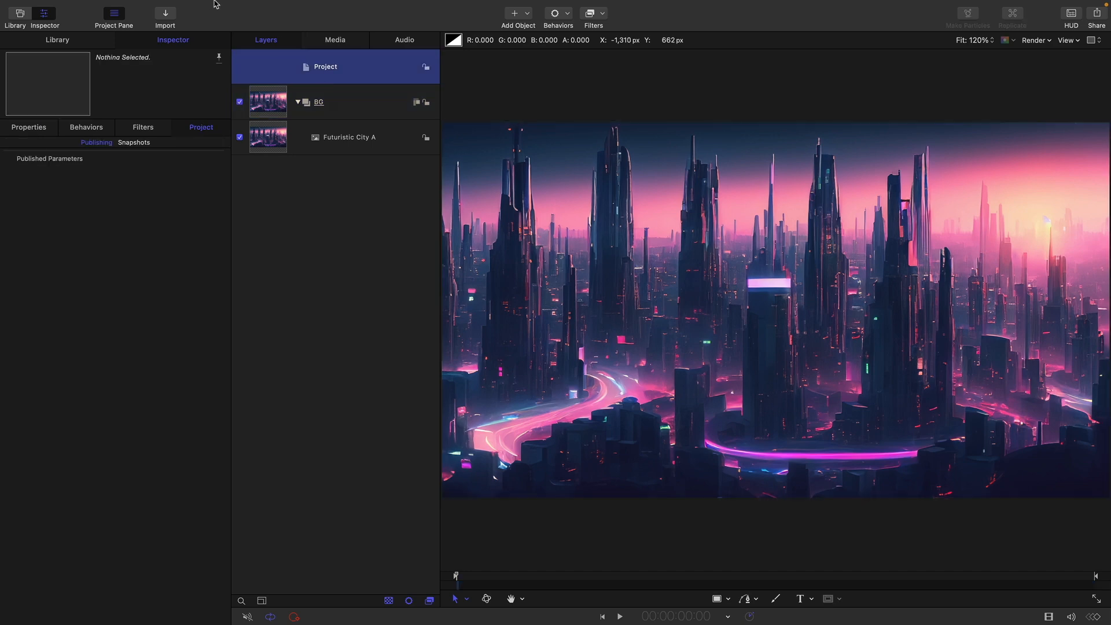
pyautogui.click(159, 6)
pyautogui.click(159, 24)
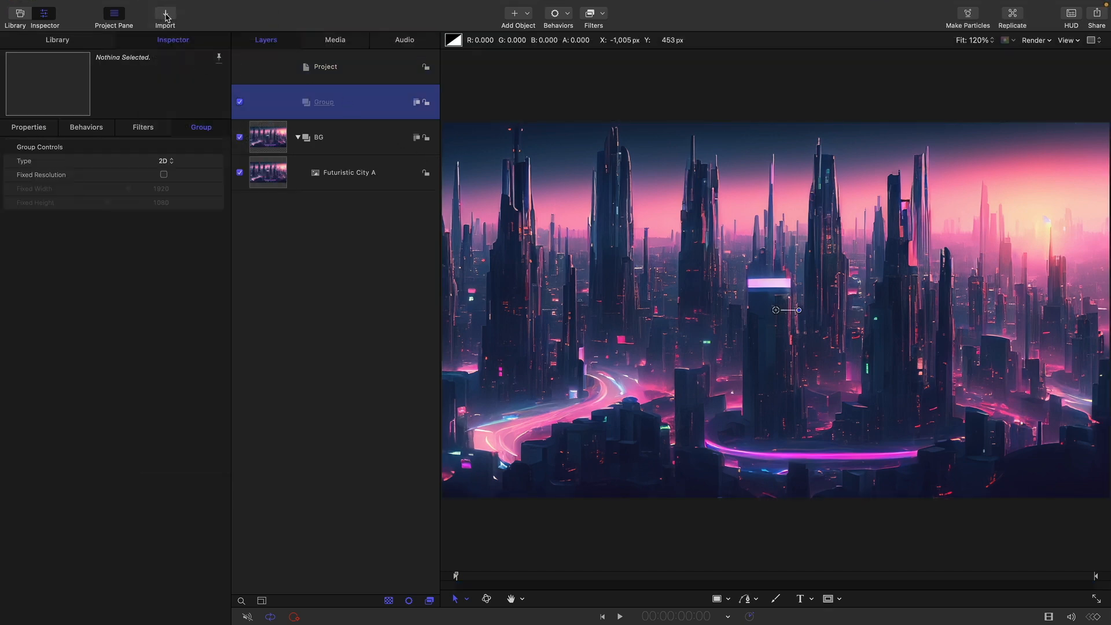
# Import the hcw_mmtest_close PNG files from the MM Test Close folder as an image sequence into the new group and play it back.
pyautogui.click(166, 17)
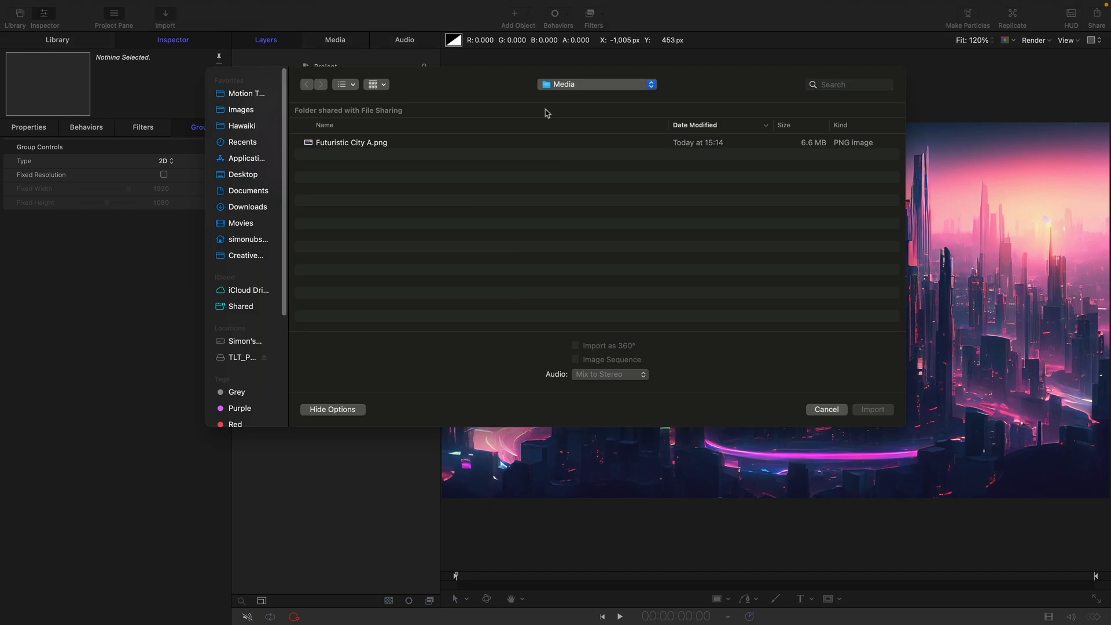
pyautogui.click(583, 89)
pyautogui.click(584, 111)
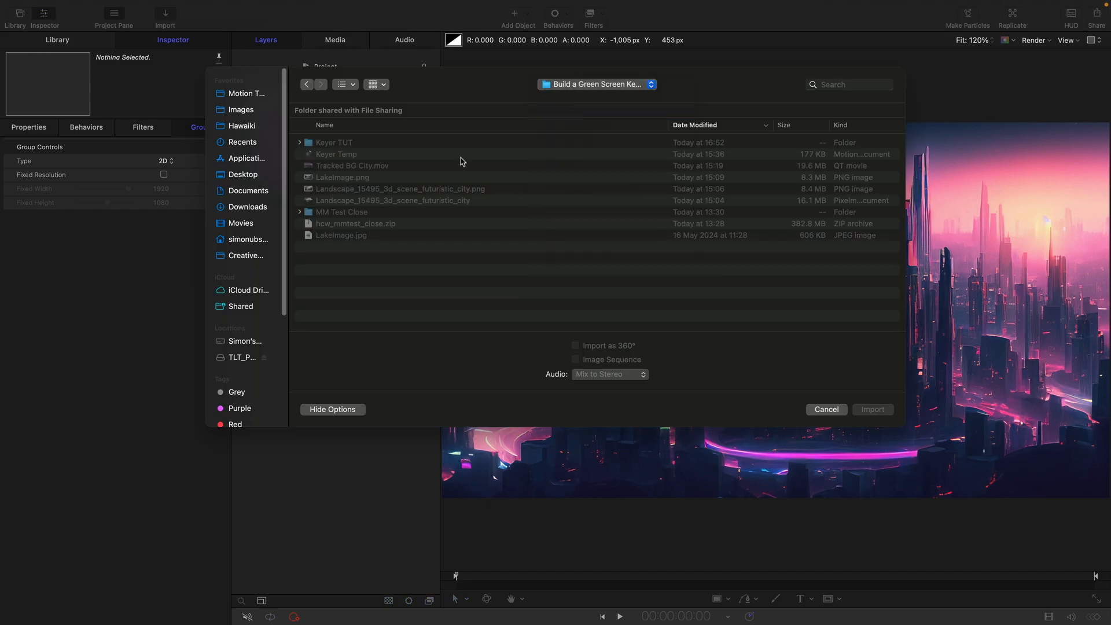
pyautogui.doubleClick(330, 212)
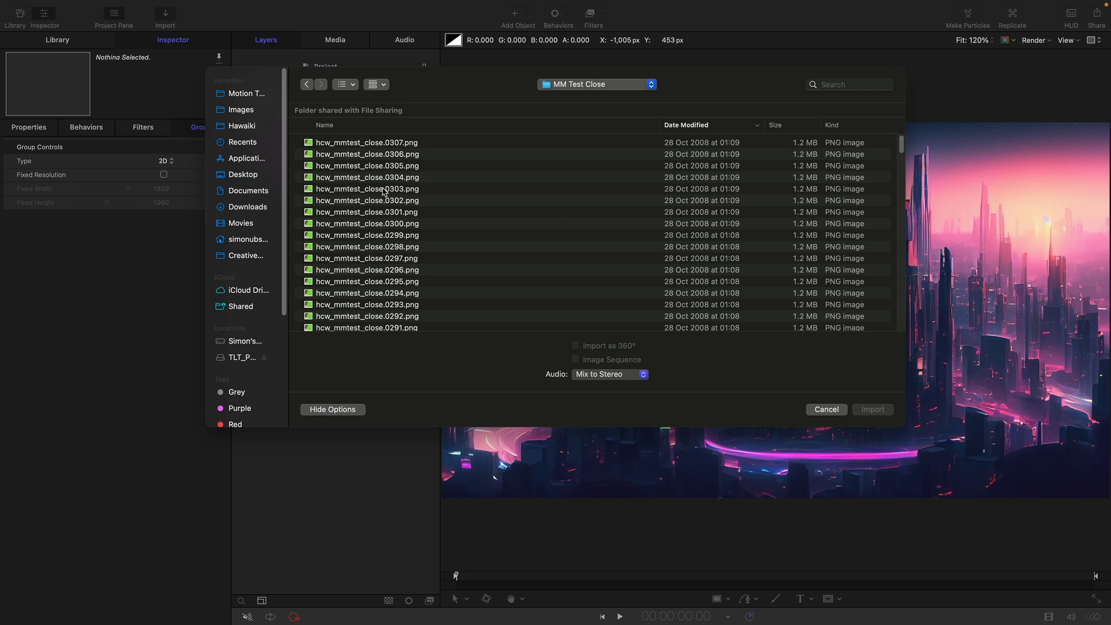
pyautogui.click(398, 234)
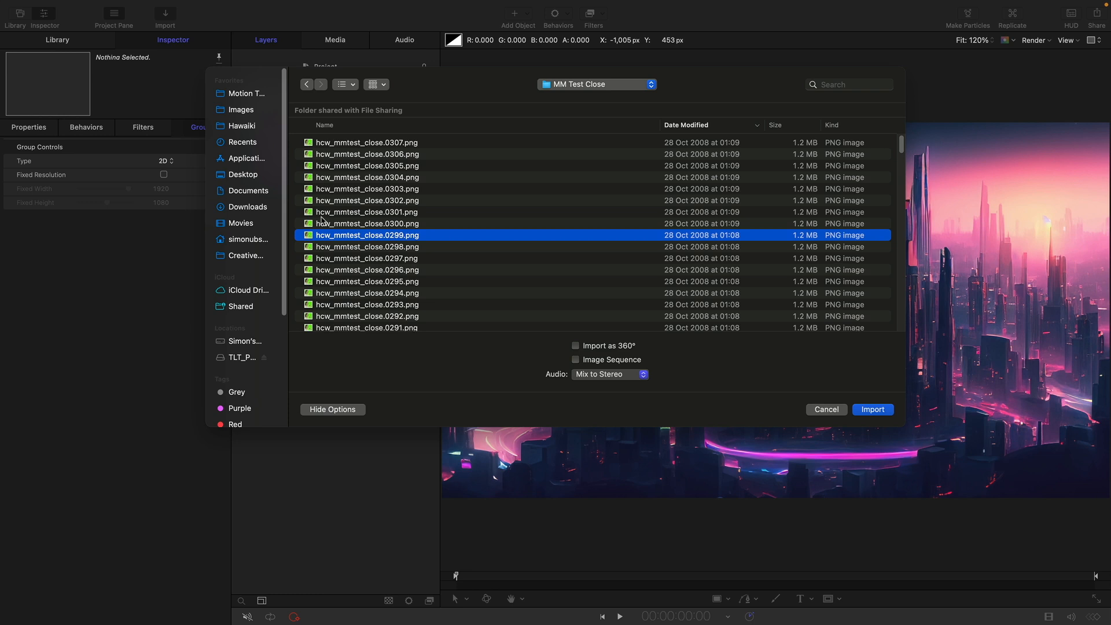
pyautogui.click(576, 360)
pyautogui.click(880, 410)
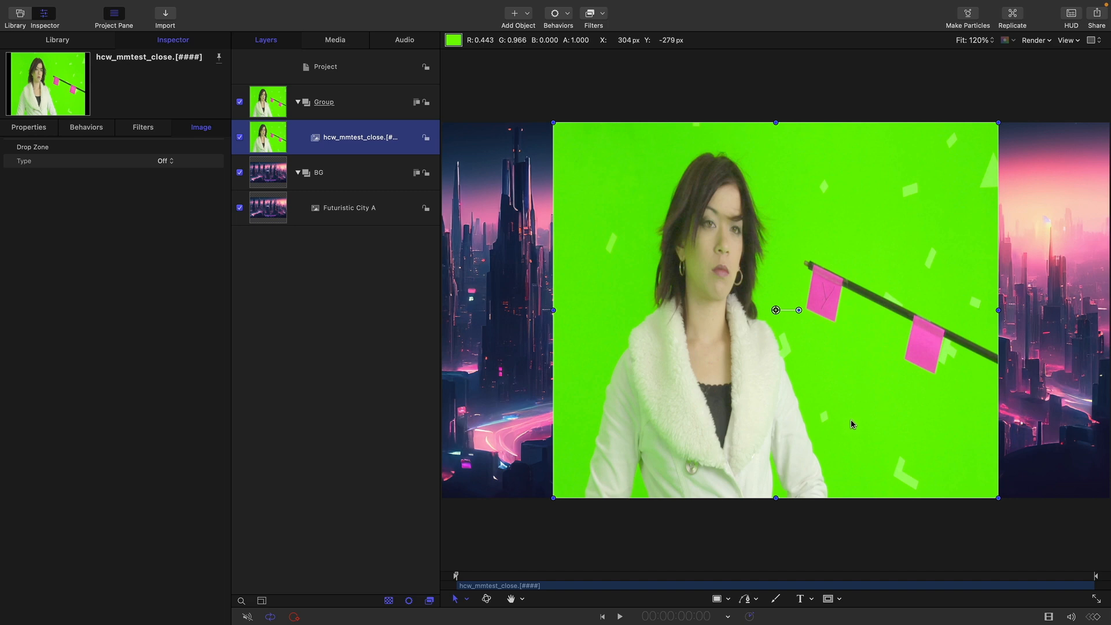
pyautogui.press('space')
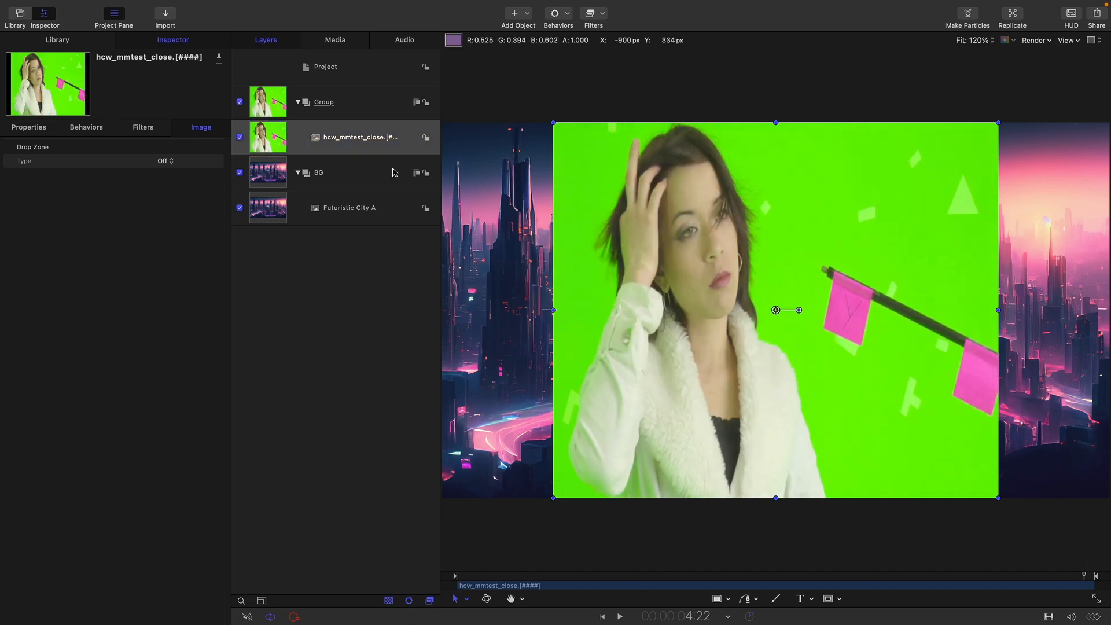
# Set the green-screen source media's pixel aspect ratio to PAL D1/DV Anamorphic and return the playhead to the first frame.
pyautogui.click(335, 40)
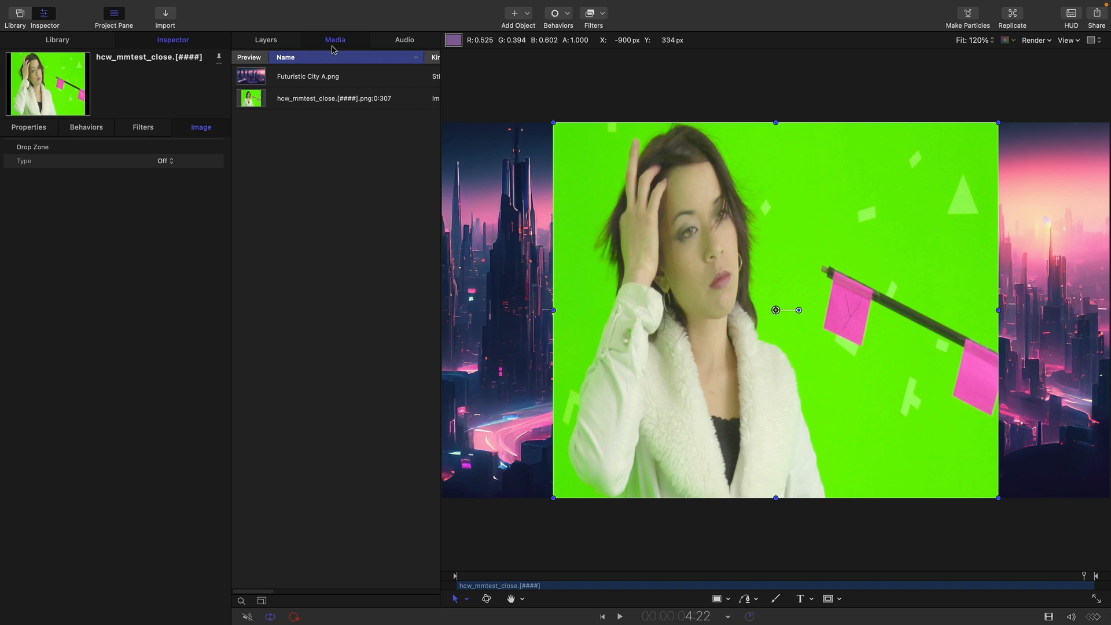
pyautogui.click(256, 95)
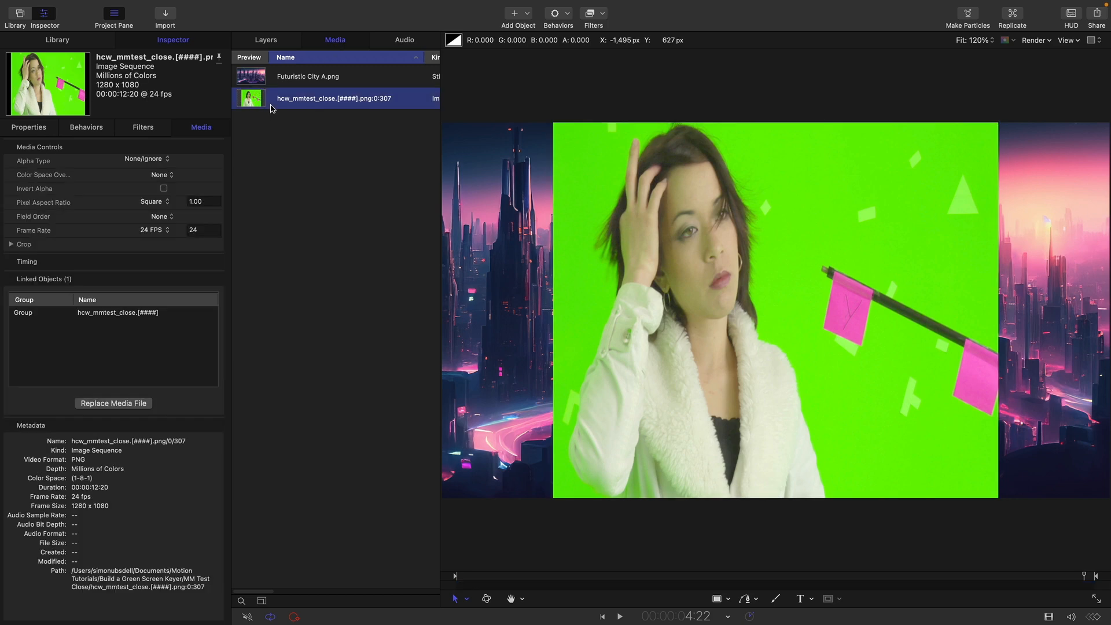
pyautogui.click(154, 202)
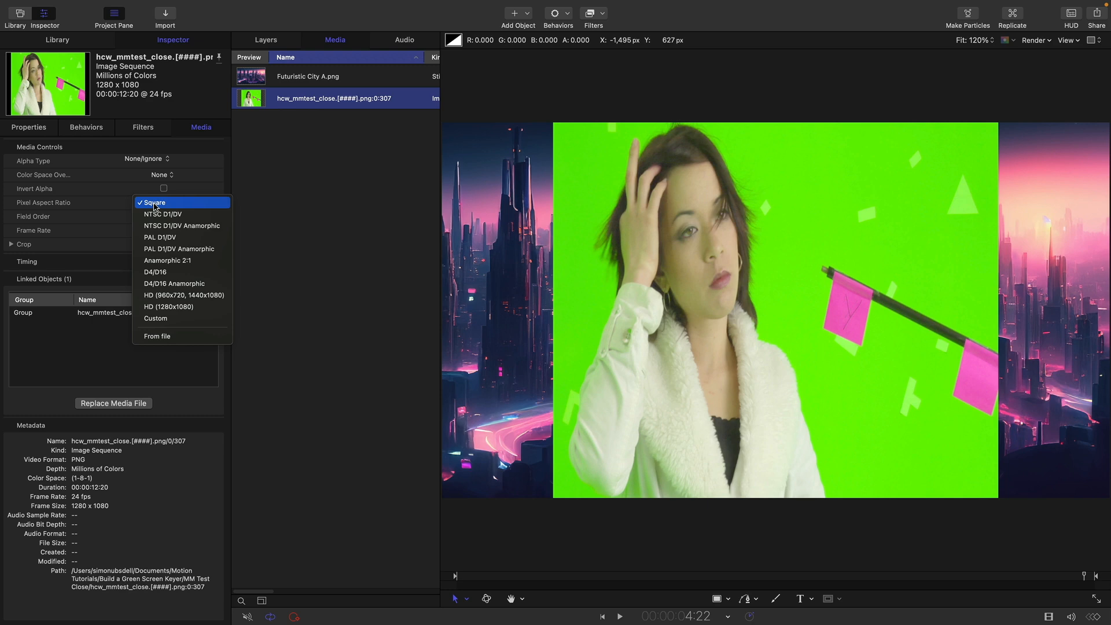
pyautogui.click(184, 249)
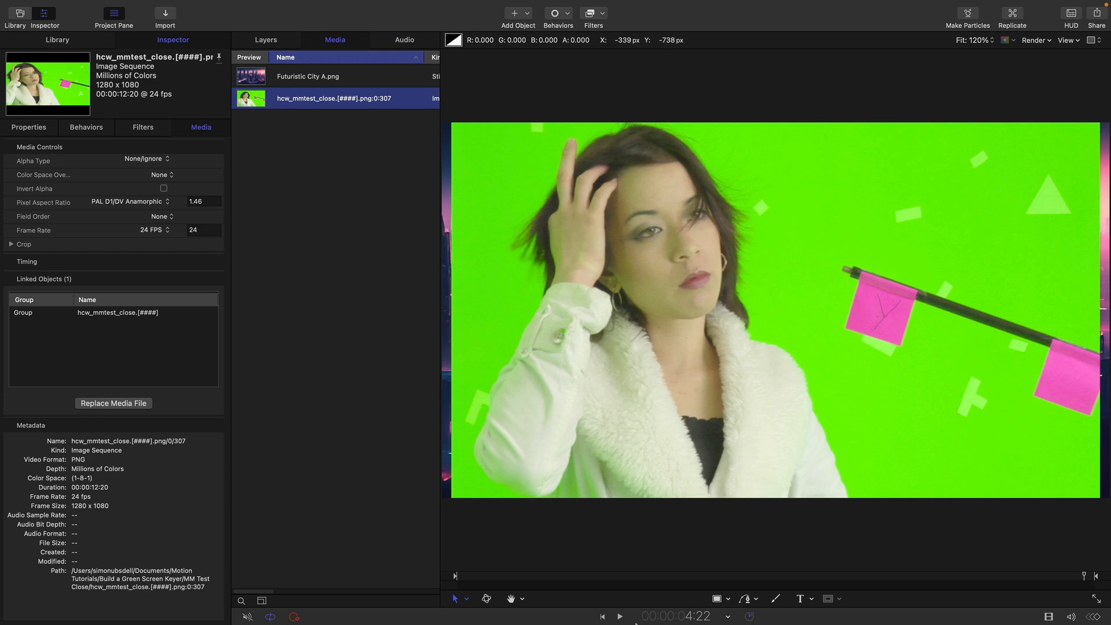
pyautogui.click(488, 576)
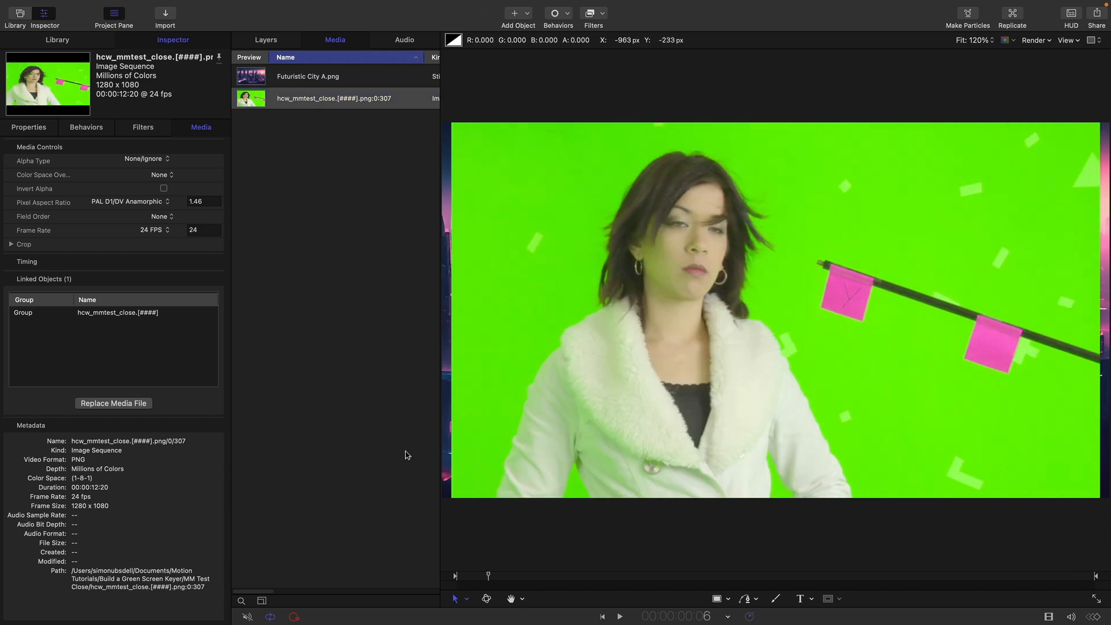
pyautogui.moveTo(492, 576); pyautogui.dragTo(383, 546)
# Rename the group holding the green-screen footage as FG.
pyautogui.click(267, 40)
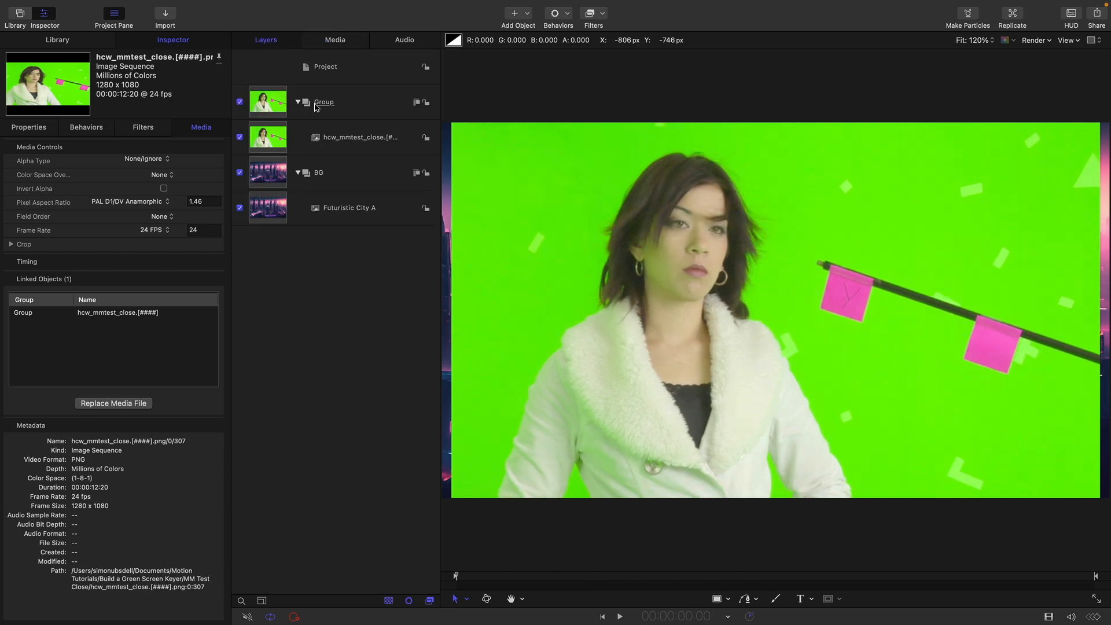
pyautogui.doubleClick(323, 107)
pyautogui.write('FG')
pyautogui.press('Return')
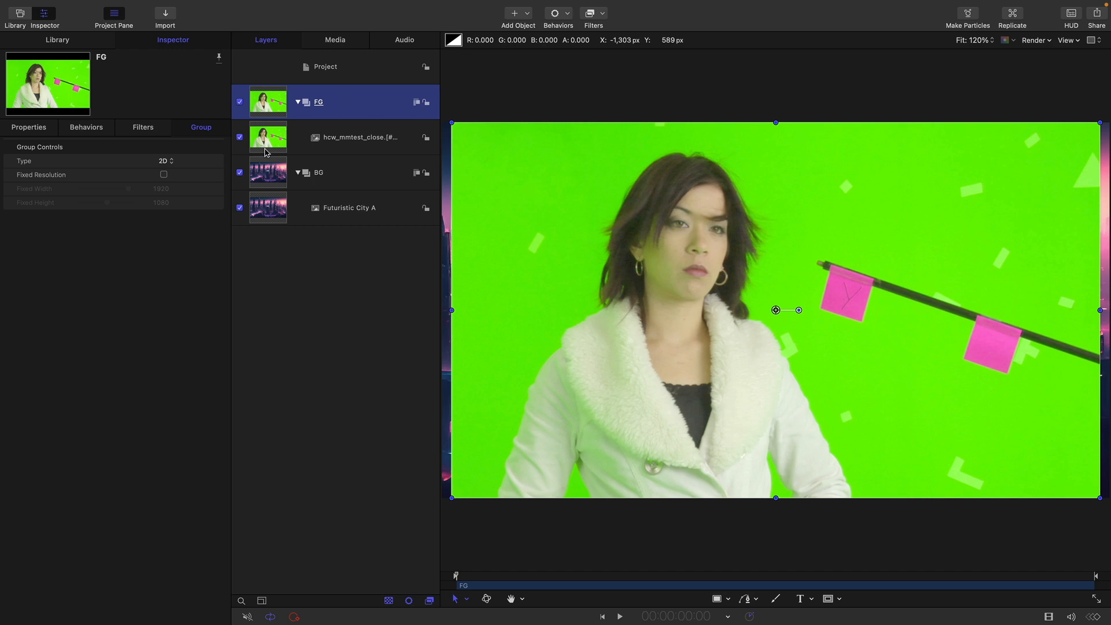
# Make a clone layer of the green-screen footage and move it into its own new group above FG.
pyautogui.click(271, 141)
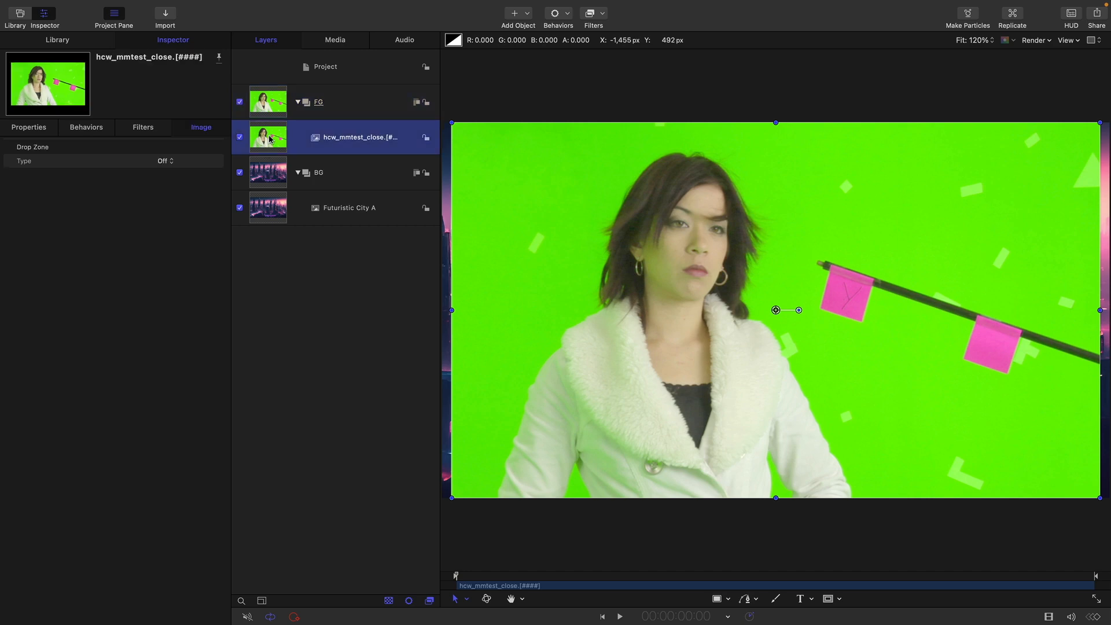
pyautogui.rightClick(270, 139)
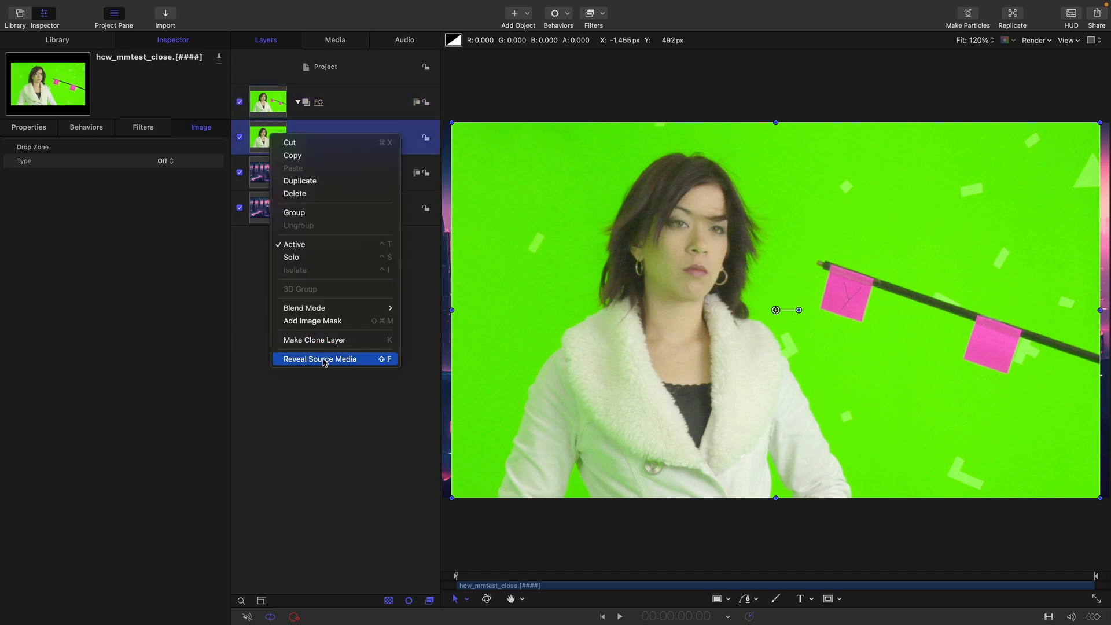
pyautogui.click(315, 340)
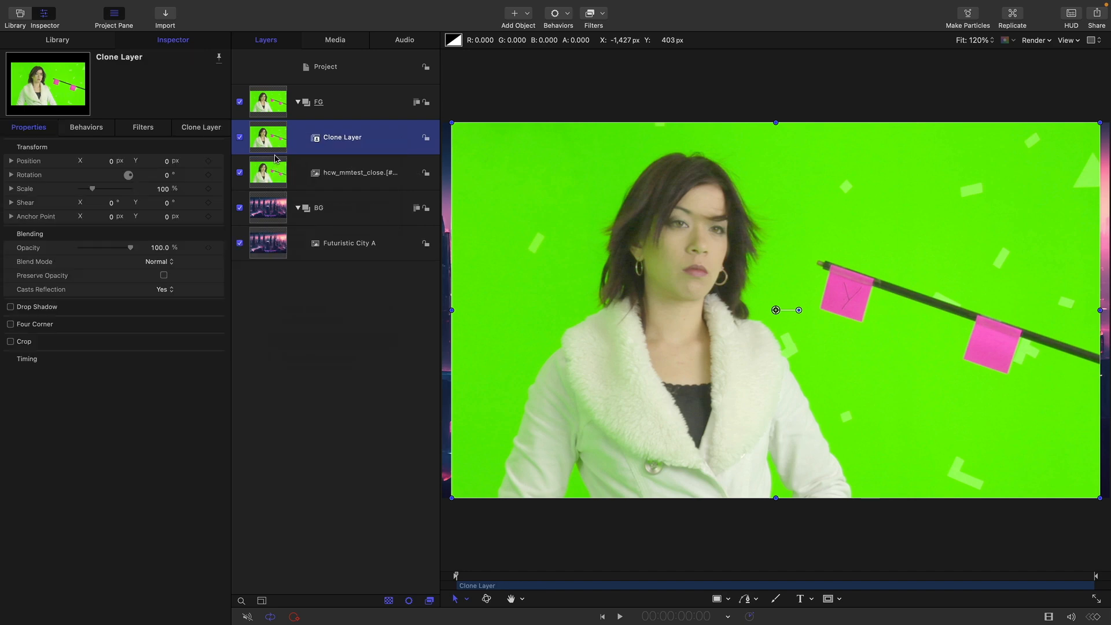
pyautogui.moveTo(289, 121); pyautogui.dragTo(305, 86)
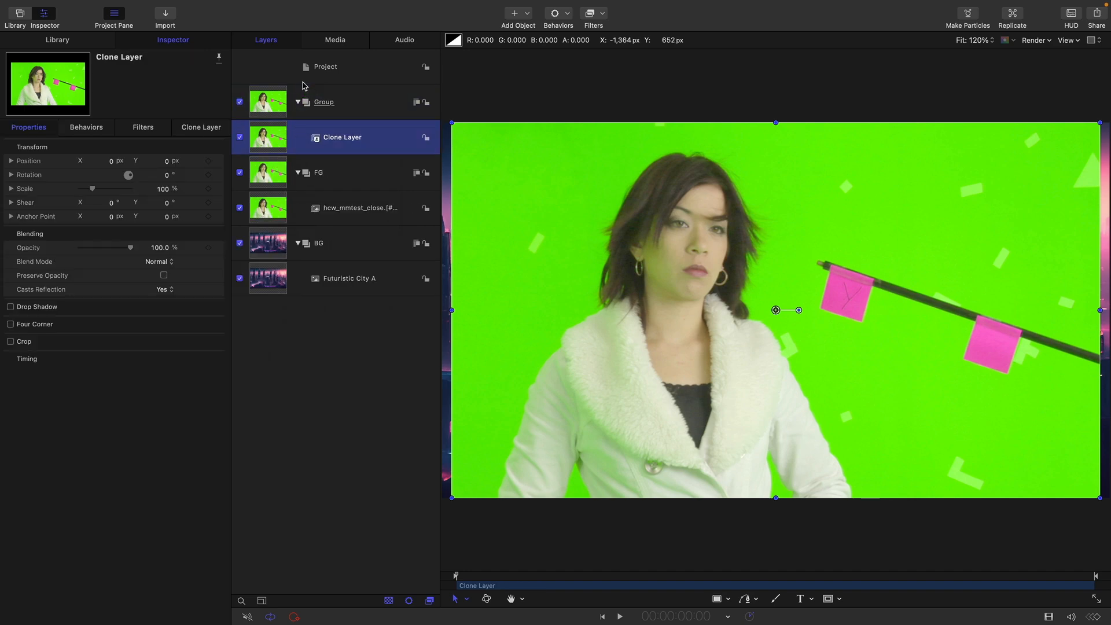
# Apply a Channel Mixer filter to the clone layer and turn on Monochrome.
pyautogui.click(600, 16)
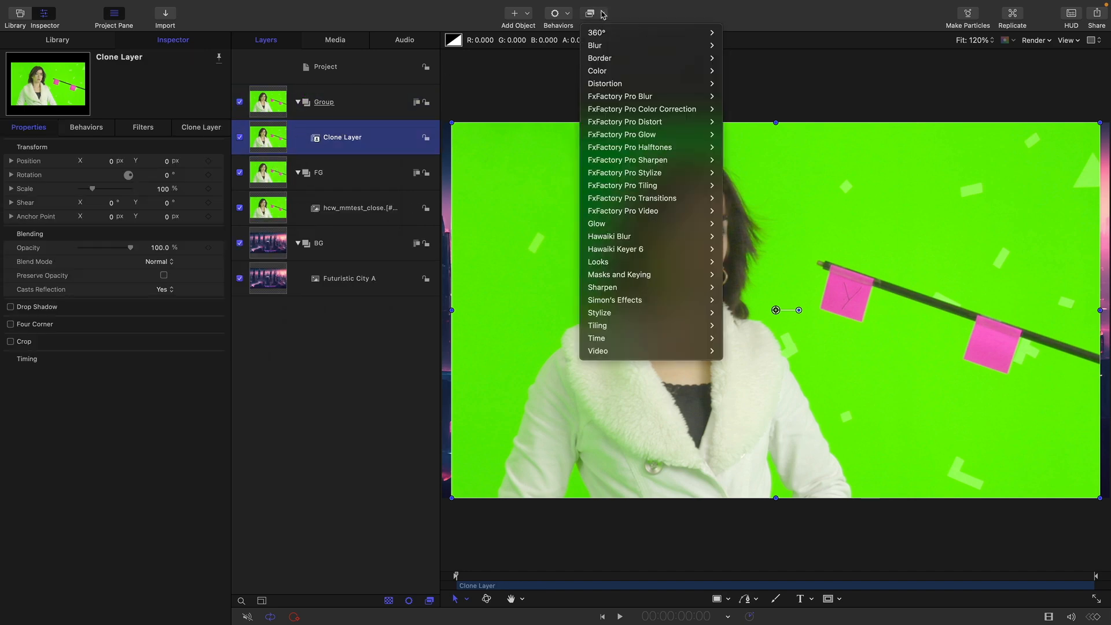
pyautogui.moveTo(694, 70)
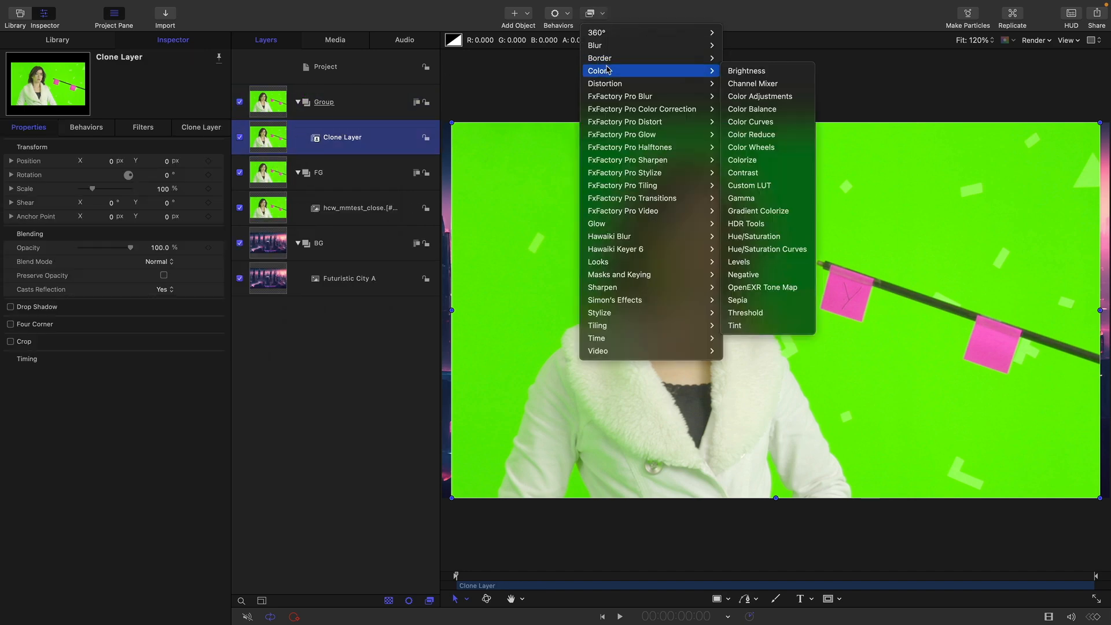
pyautogui.click(762, 87)
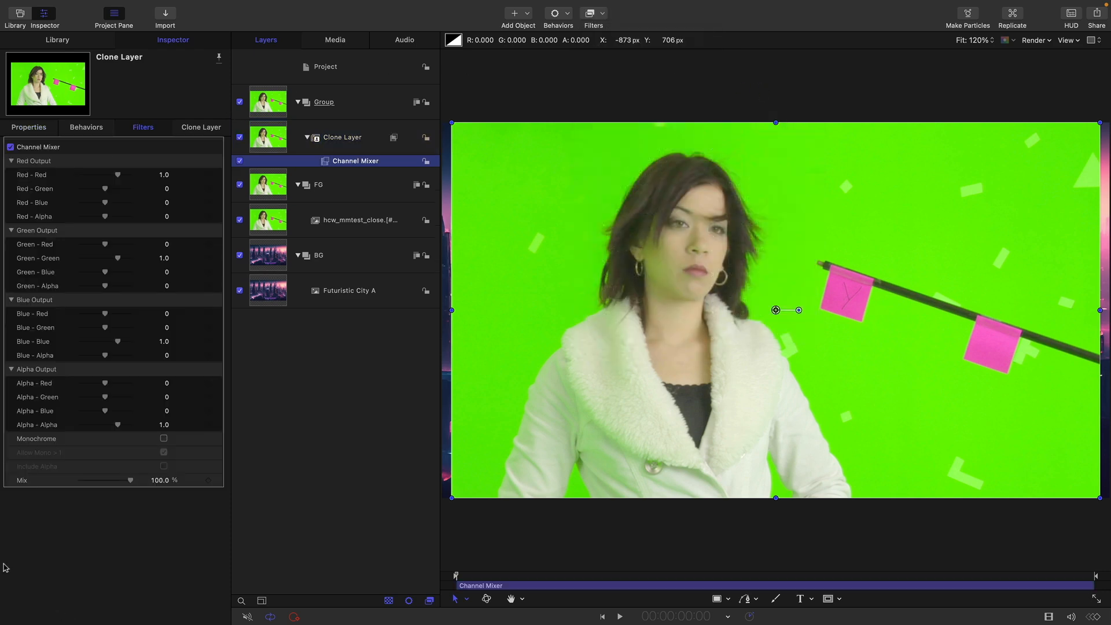
pyautogui.click(164, 438)
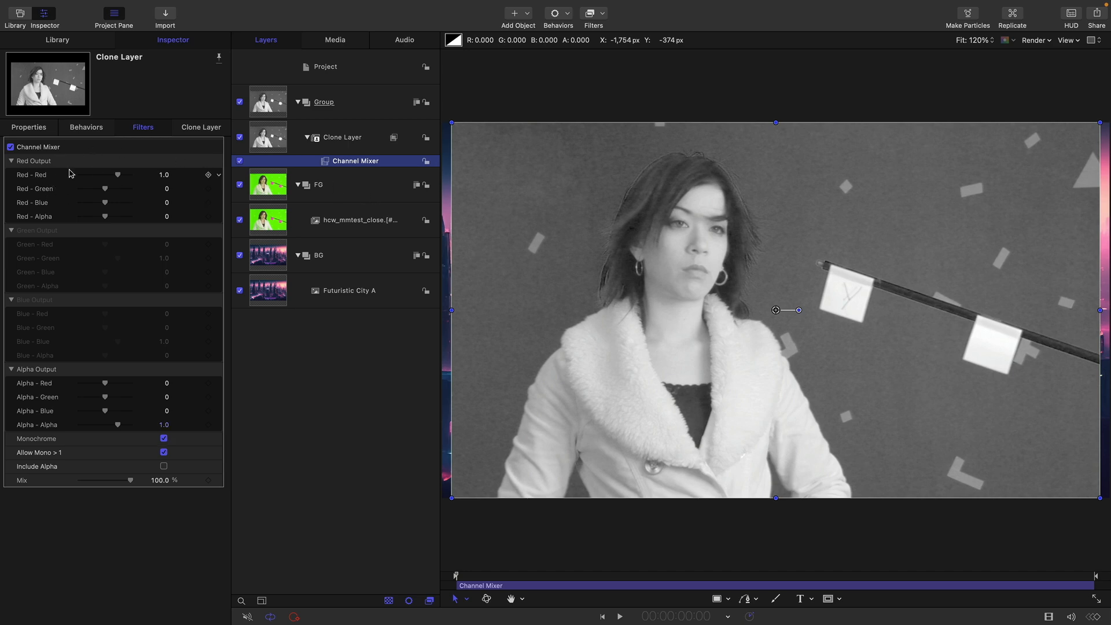
# Rename the clone layer with the monochrome Channel Mixer as Red.
pyautogui.doubleClick(340, 138)
pyautogui.write('R')
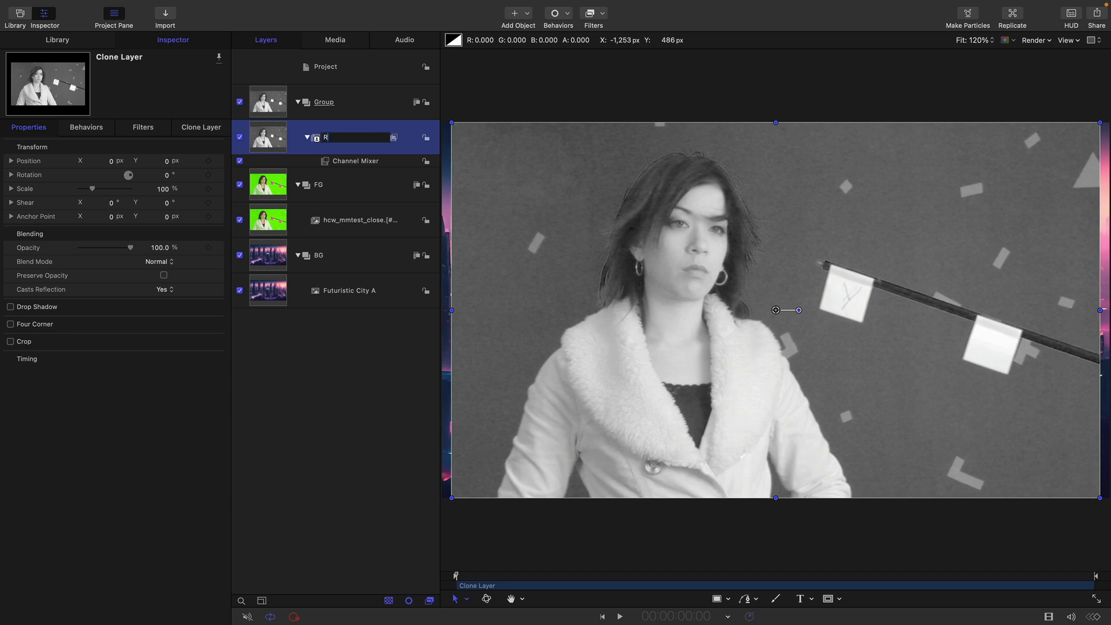
pyautogui.write('ed')
pyautogui.press('Return')
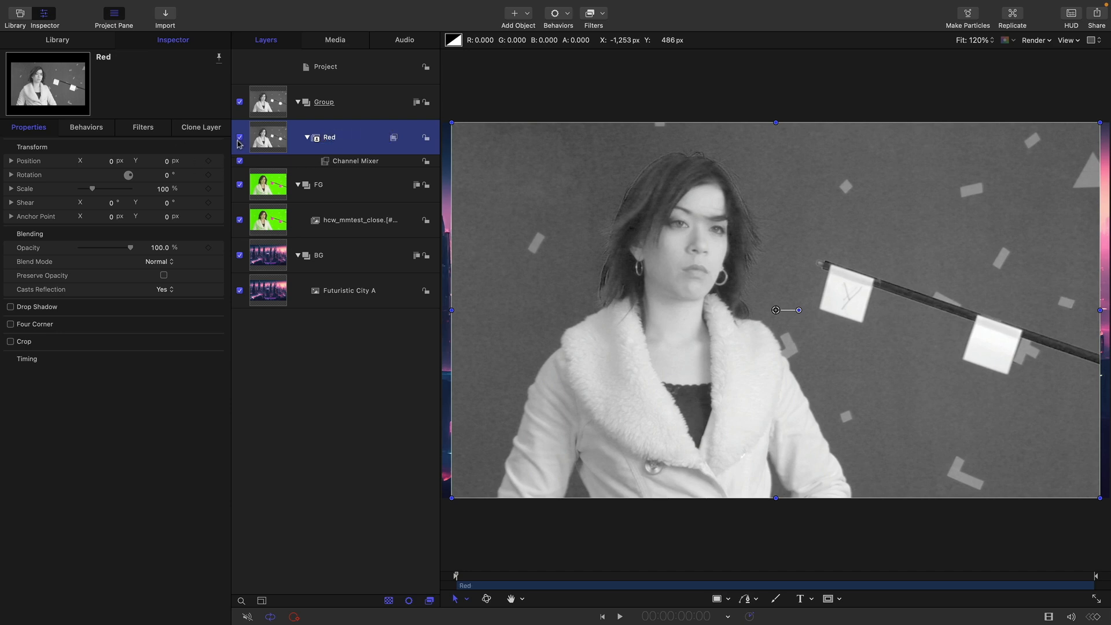
# Duplicate the Red clone layer and rename the copy as Green.
pyautogui.rightClick(276, 132)
pyautogui.click(311, 177)
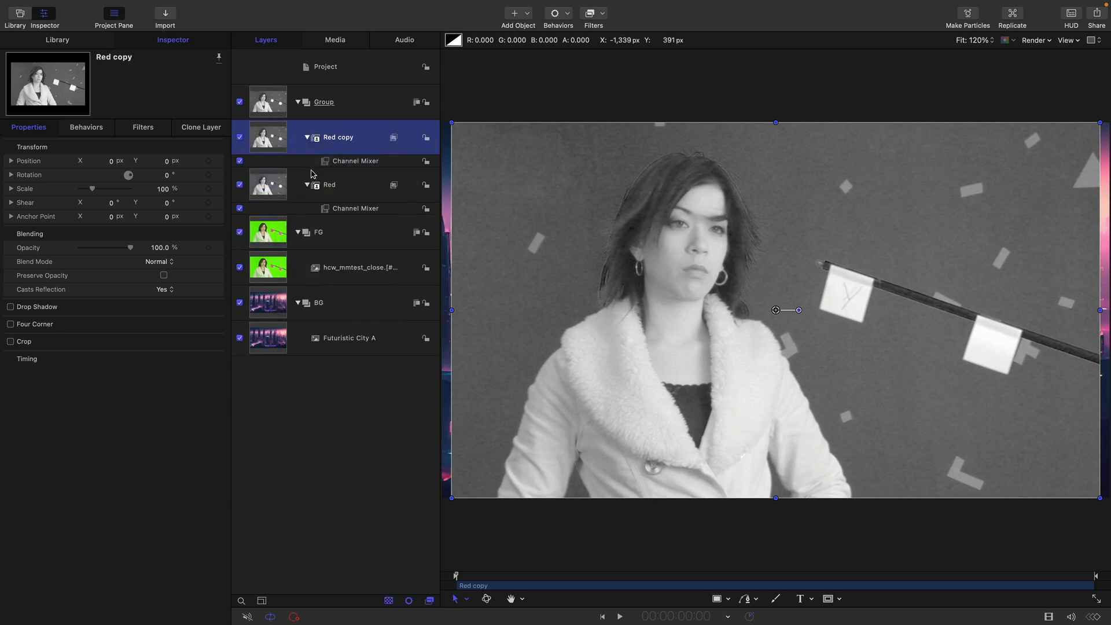
pyautogui.doubleClick(331, 142)
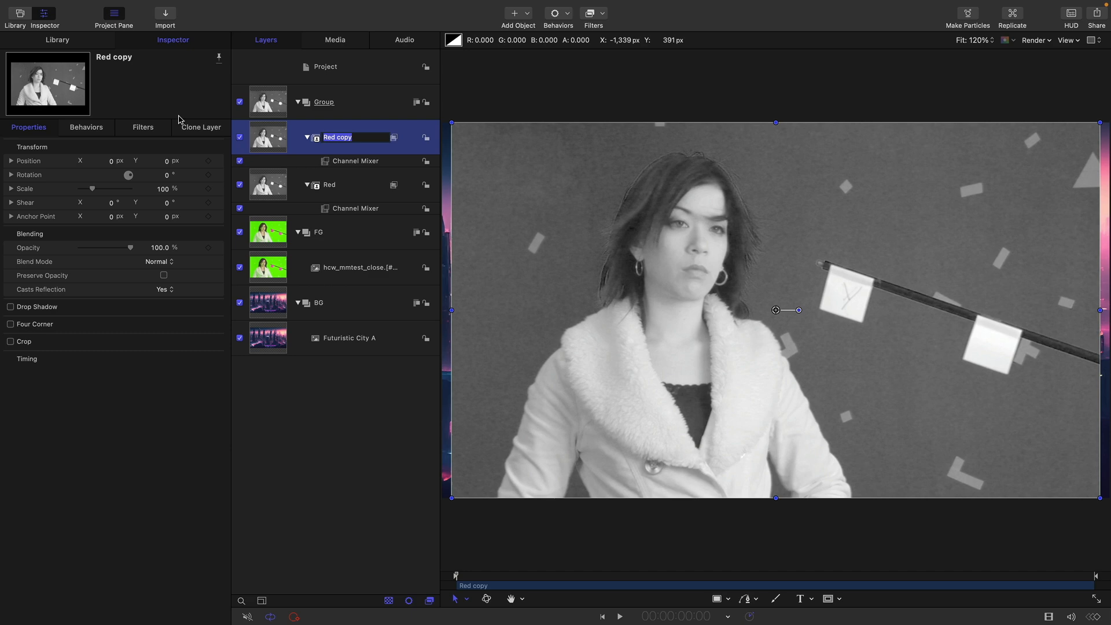
pyautogui.write('Green')
pyautogui.press('Return')
# In the Green layer's Channel Mixer, set Red - Red to 0 and Red - Green to 1.
pyautogui.click(149, 130)
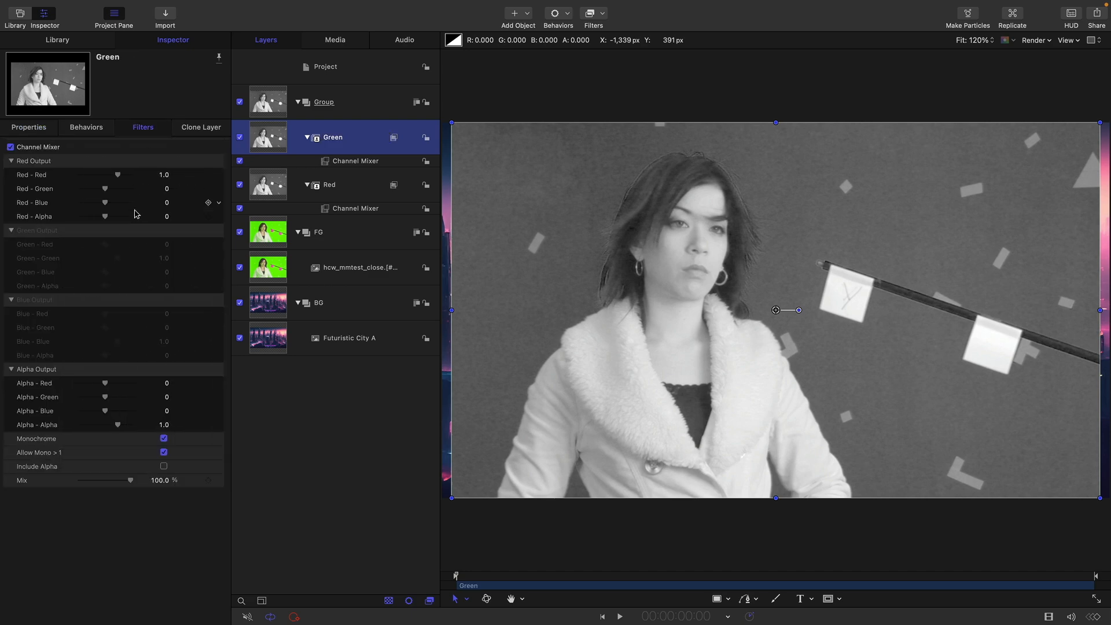
pyautogui.click(164, 174)
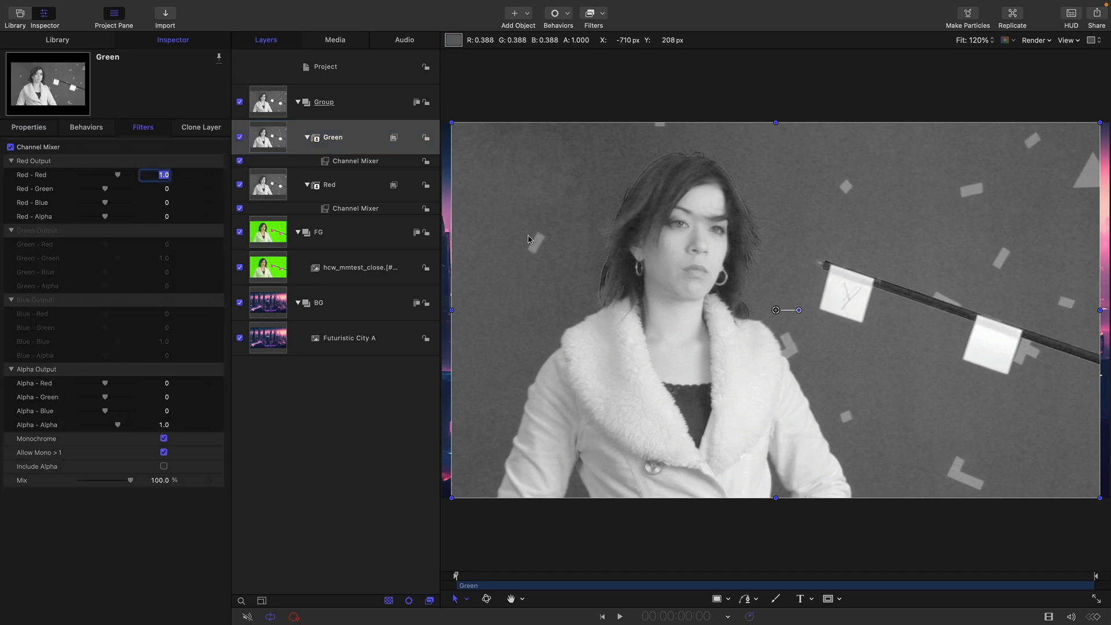
pyautogui.write('0')
pyautogui.press('Tab')
pyautogui.write('1')
pyautogui.press('Return')
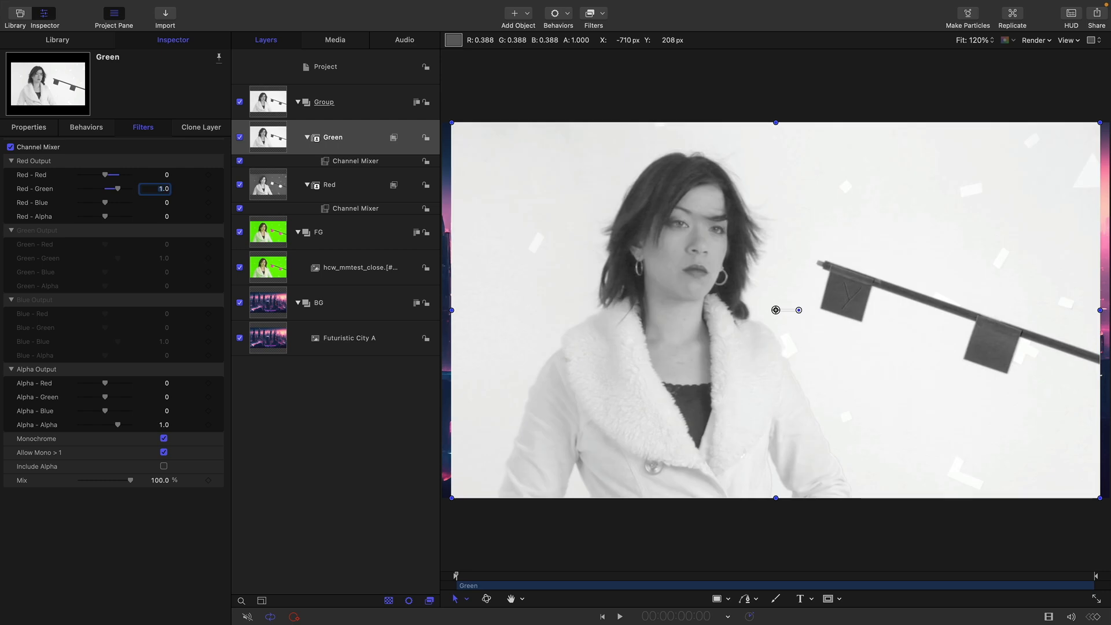
# Duplicate the Green clone layer and rename the copy as Blue.
pyautogui.rightClick(269, 136)
pyautogui.click(292, 179)
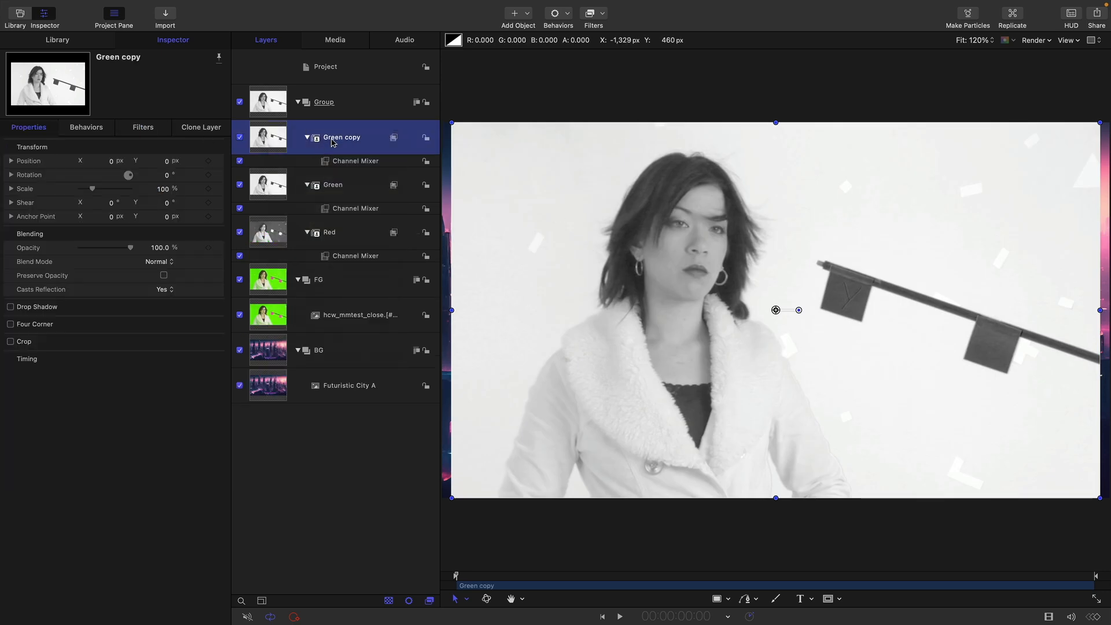
pyautogui.doubleClick(333, 142)
pyautogui.write('Blue')
pyautogui.press('Return')
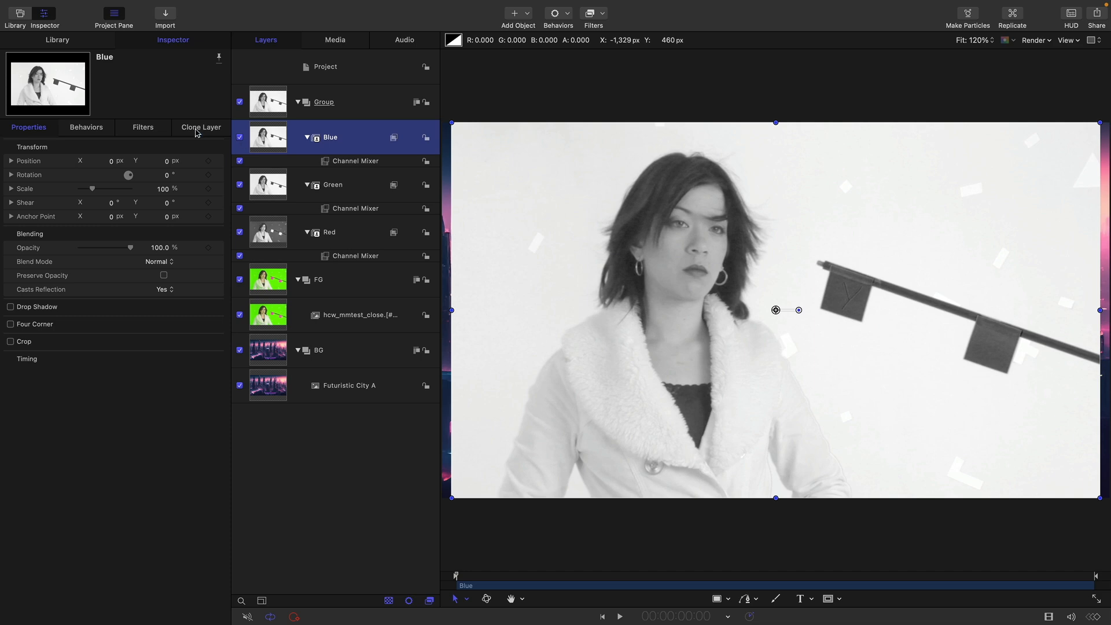
# In the Blue layer's Channel Mixer, set Red - Green to 0 and Red - Blue to 1.
pyautogui.click(144, 128)
pyautogui.doubleClick(163, 190)
pyautogui.write('0')
pyautogui.press('Tab')
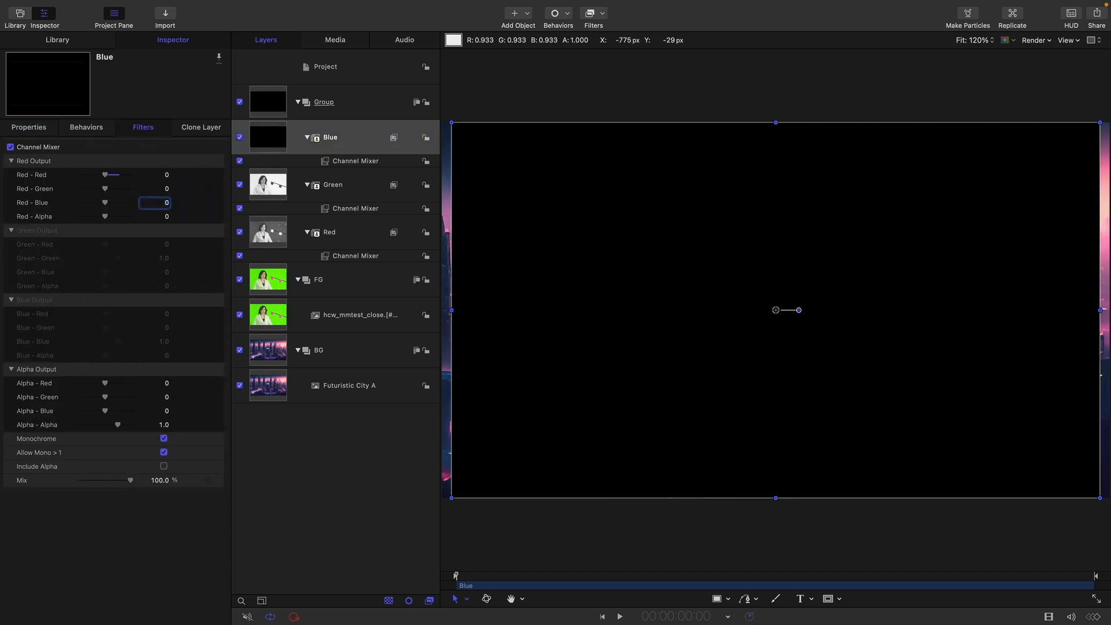
pyautogui.write('1')
pyautogui.press('Return')
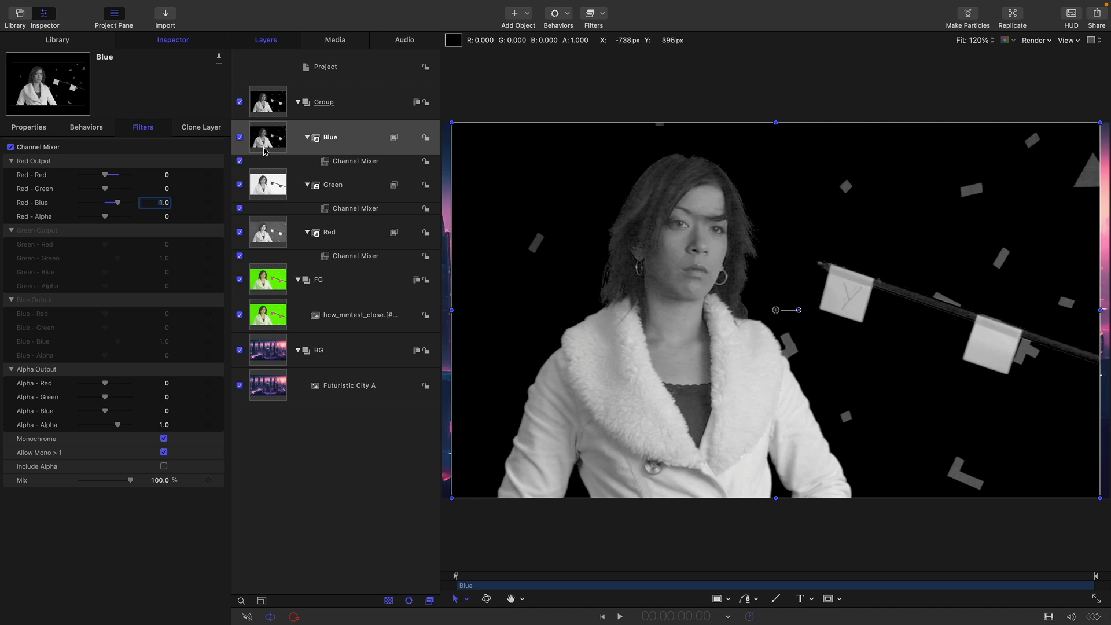
# Move the Red layer above Green and place the Blue and Red layers together inside a new group.
pyautogui.click(269, 235)
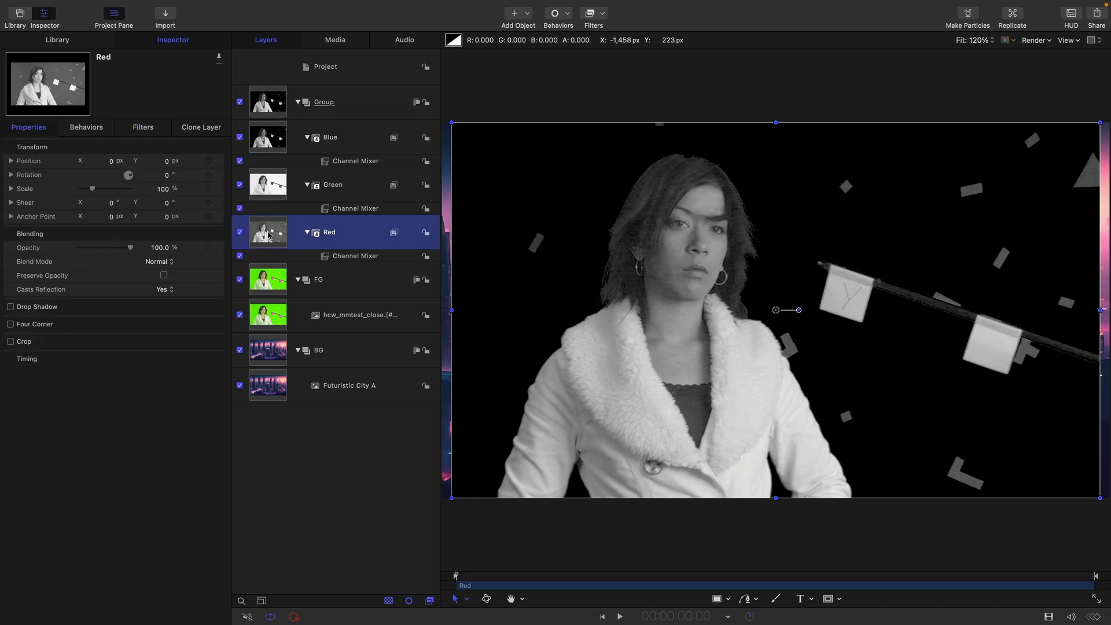
pyautogui.press('super+bracketright')
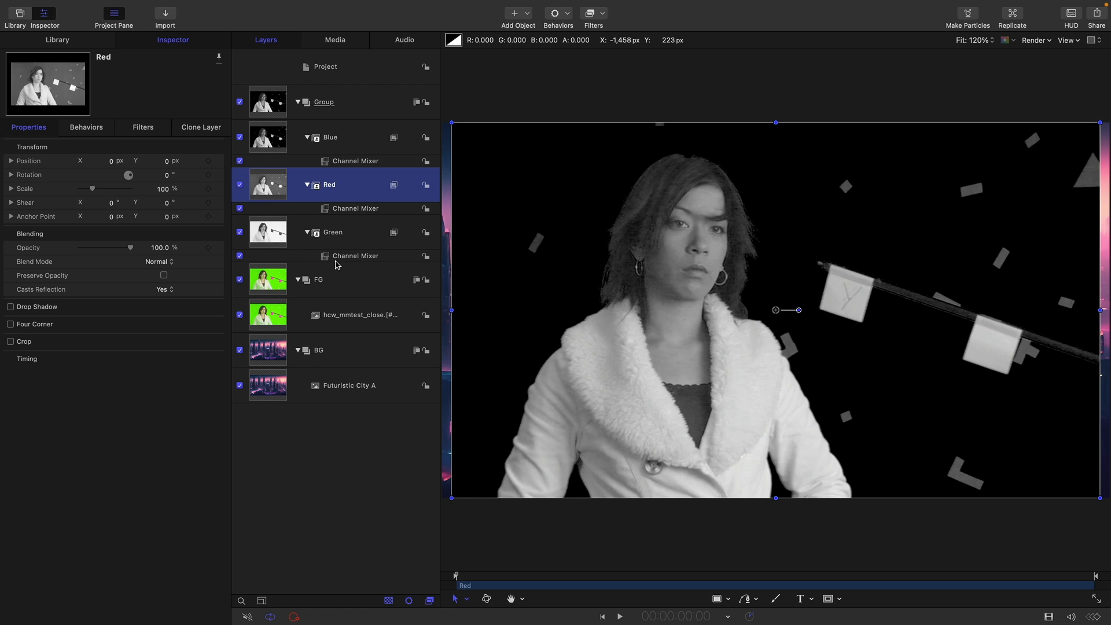
pyautogui.click(262, 132)
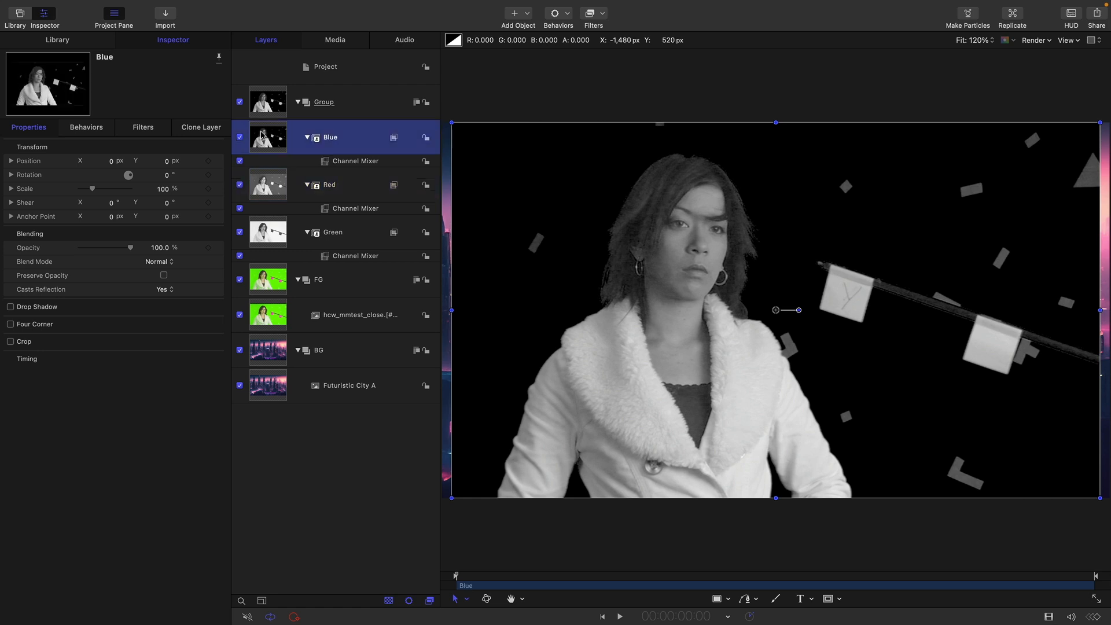
pyautogui.click(159, 7)
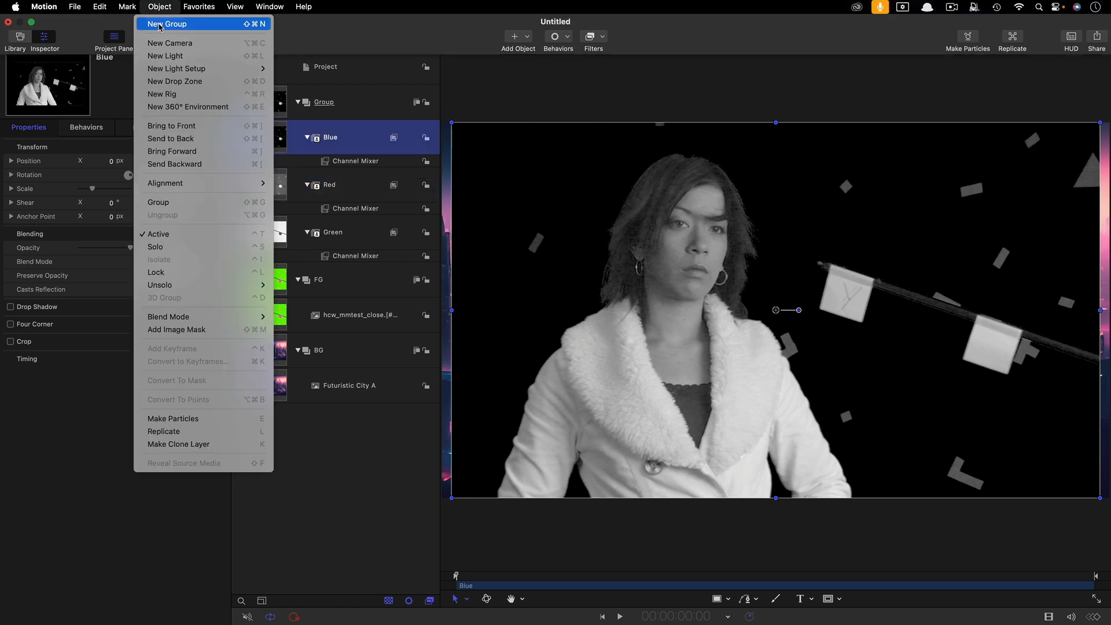
pyautogui.click(160, 25)
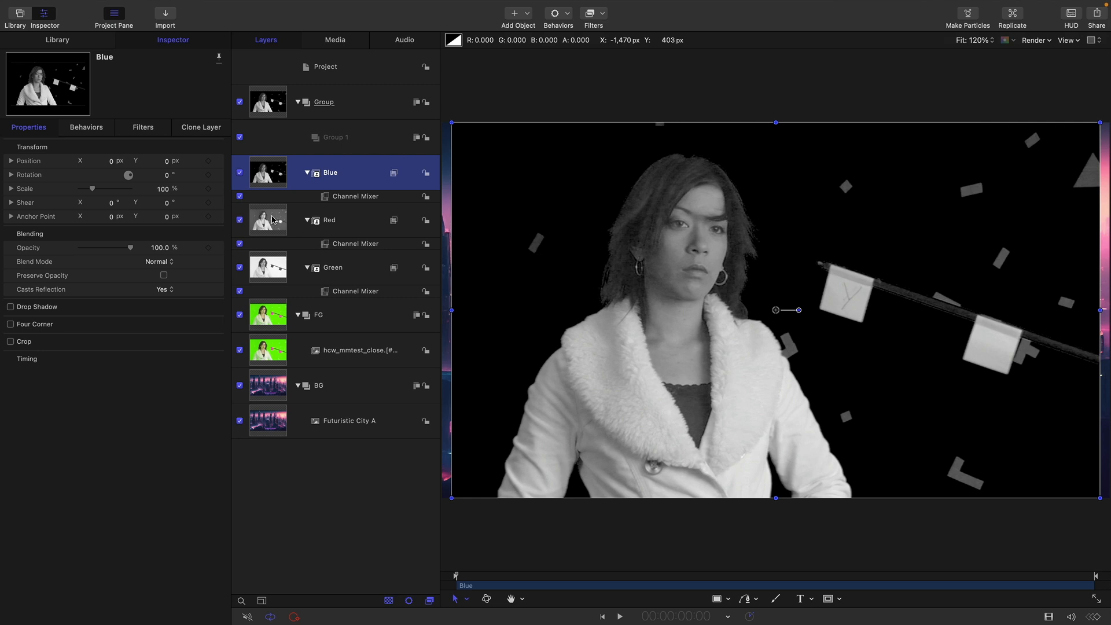
pyautogui.keyDown('shift'); pyautogui.click(272, 218); pyautogui.keyUp('shift')
pyautogui.moveTo(272, 219); pyautogui.dragTo(355, 141)
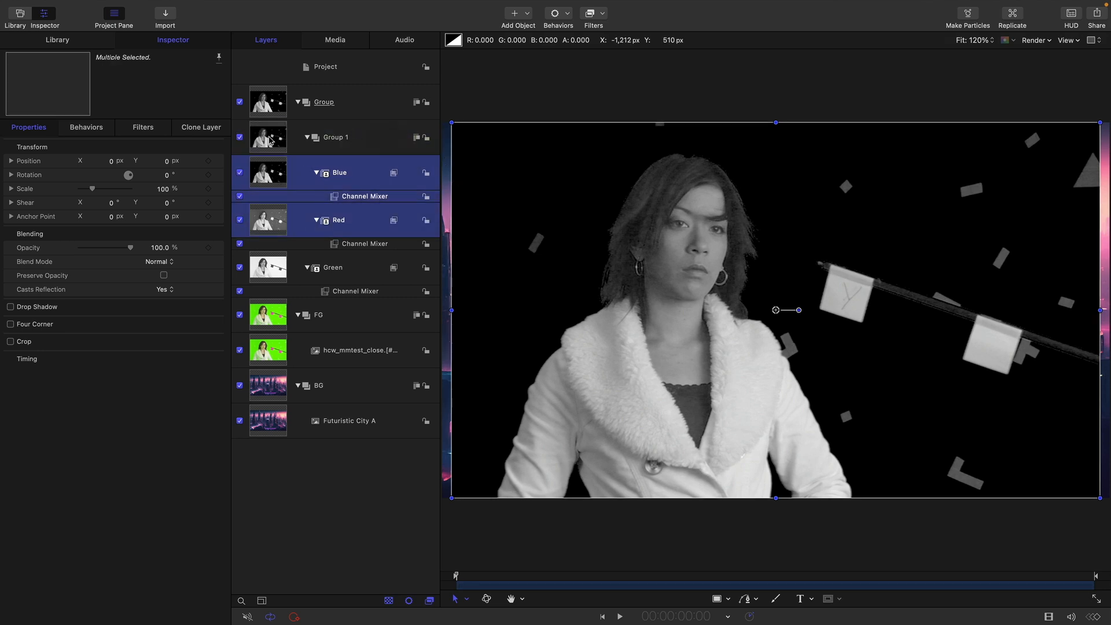
# Rename the new group holding the Blue and Red layers as RedBlue.
pyautogui.click(312, 144)
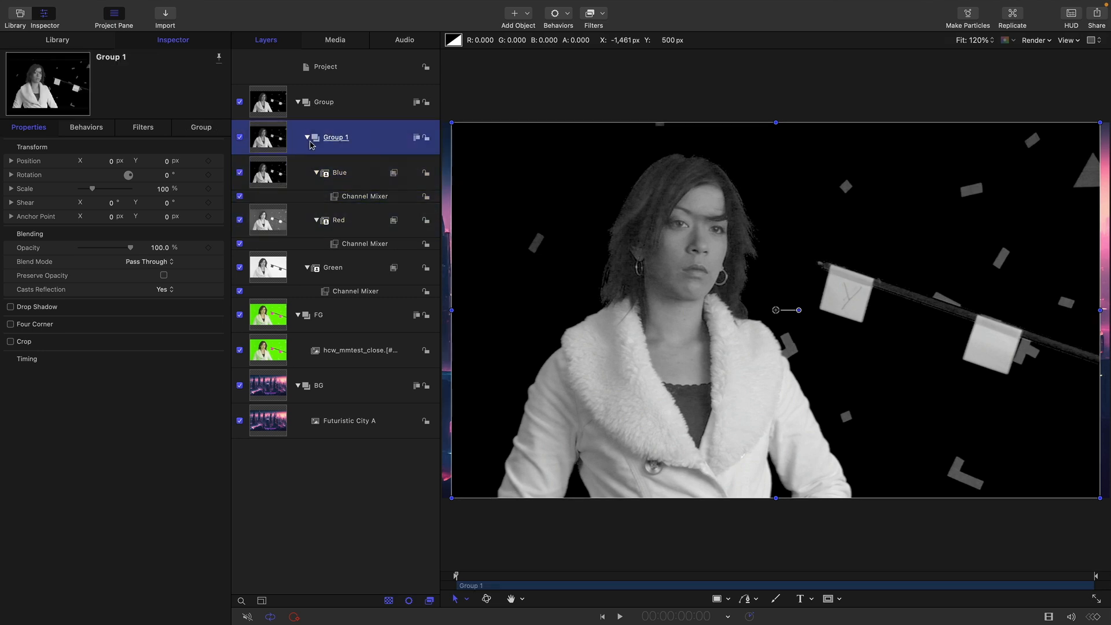
pyautogui.doubleClick(352, 139)
pyautogui.write('RedBlue')
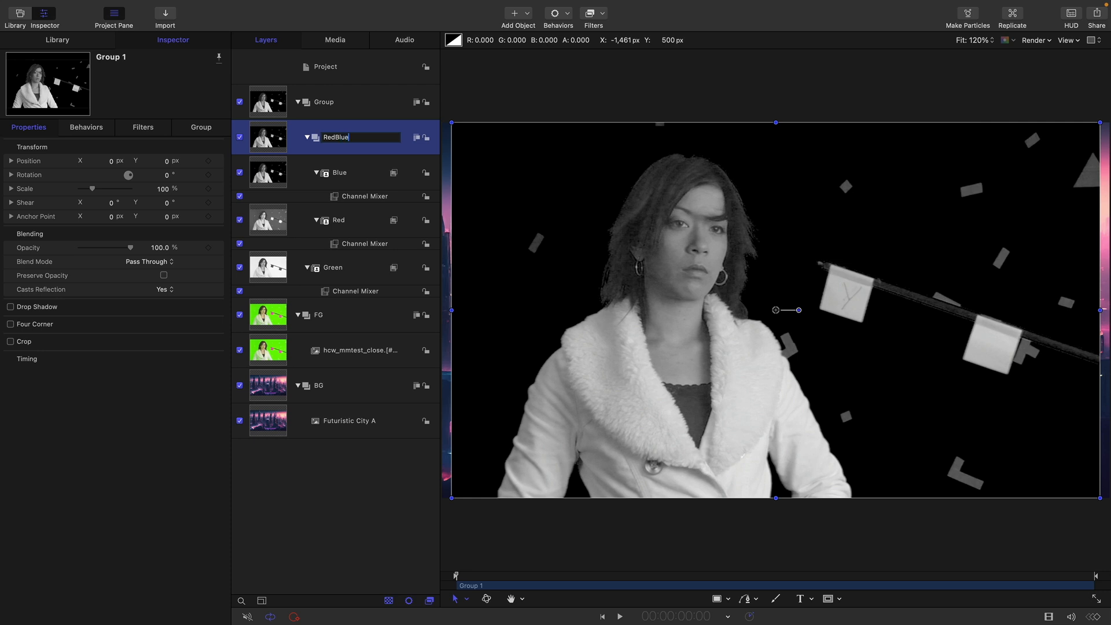
pyautogui.press('Return')
# Put the Green clone layer into its own group and name that group Green.
pyautogui.click(276, 268)
pyautogui.rightClick(276, 269)
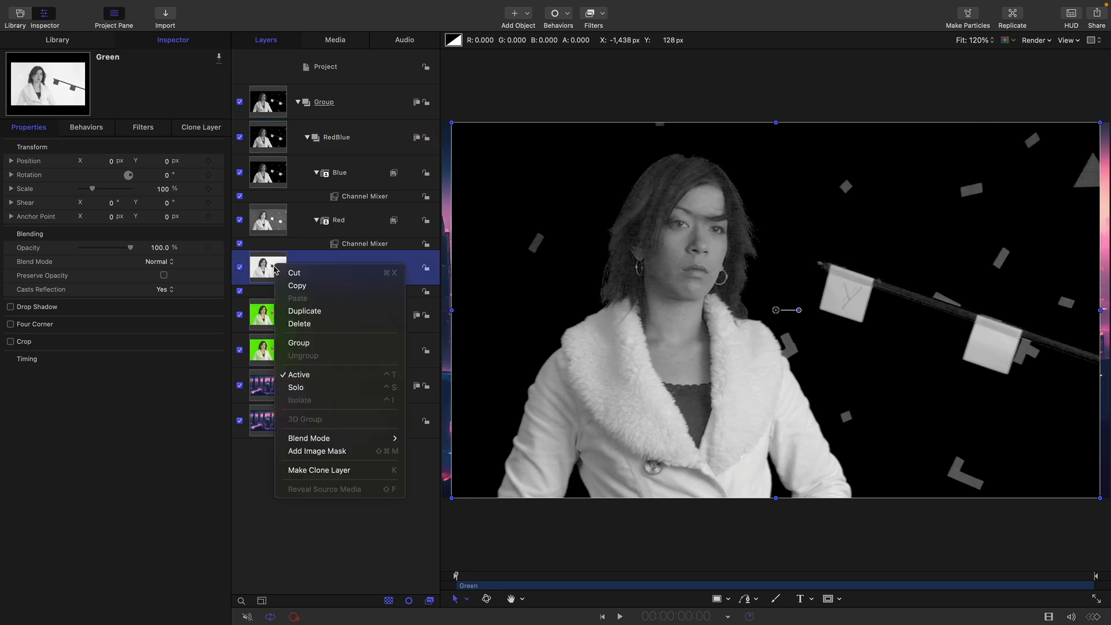
pyautogui.click(298, 343)
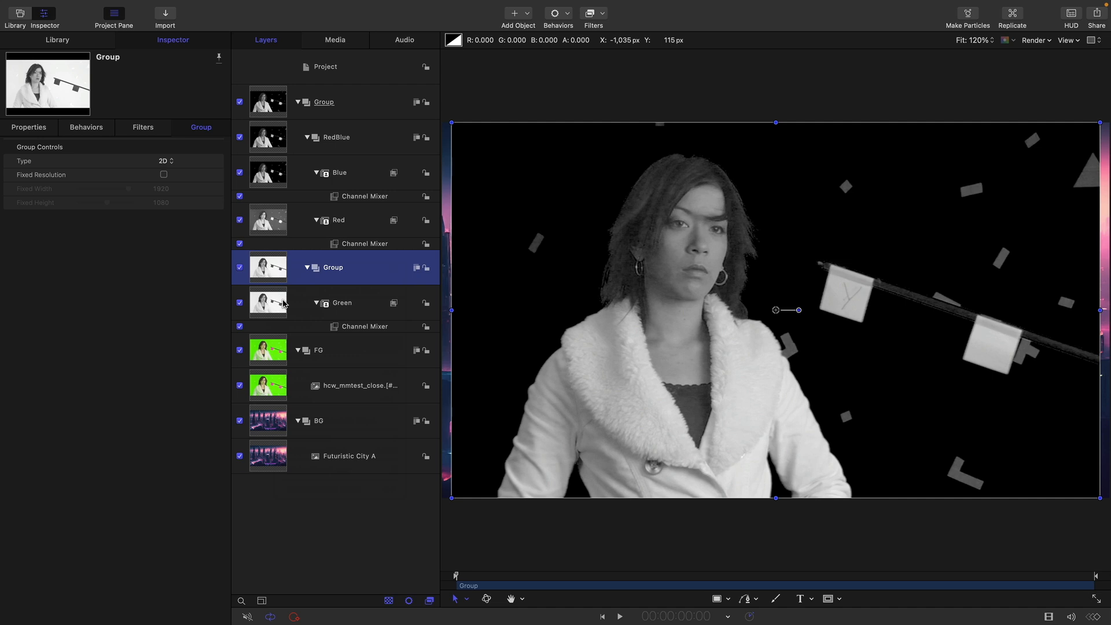
pyautogui.doubleClick(317, 269)
pyautogui.write('Green')
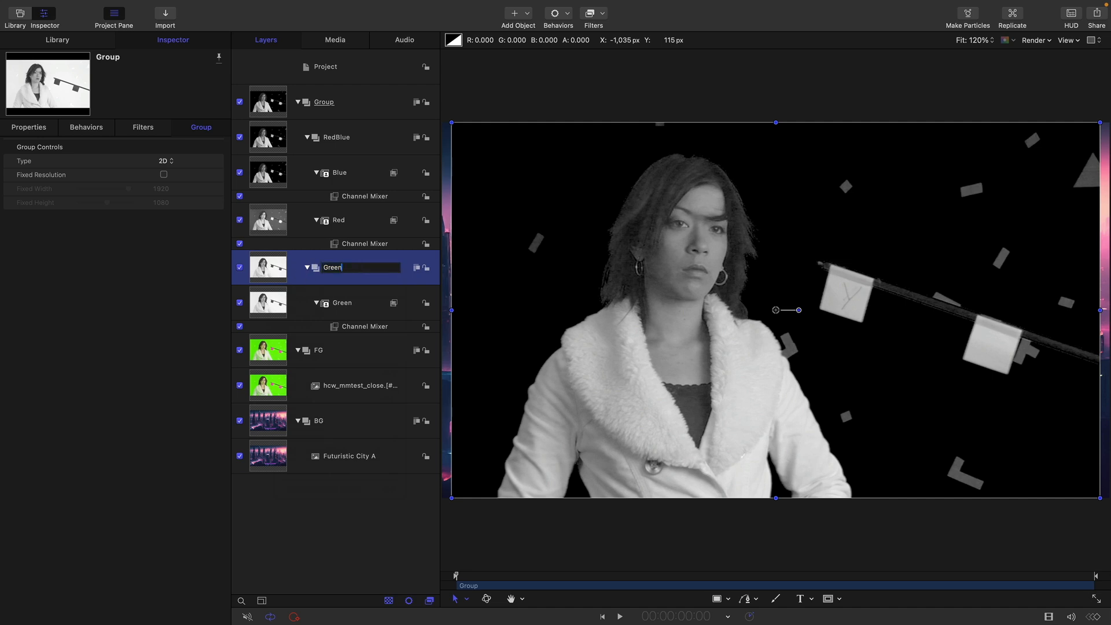
pyautogui.press('Return')
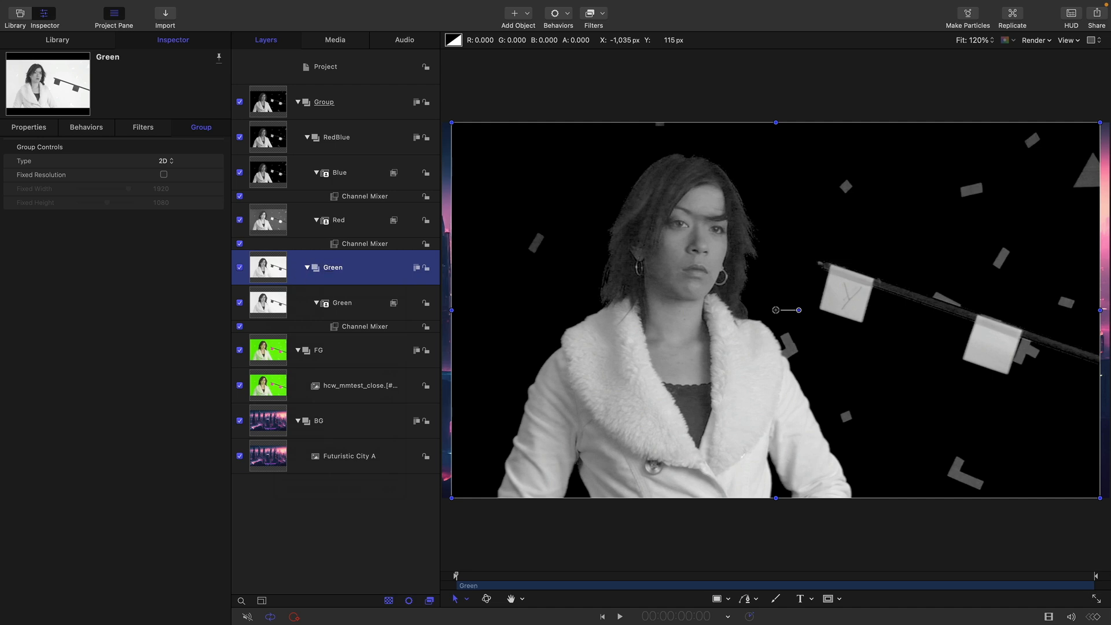
# Hide the Blue layer inside the RedBlue group and collapse the group.
pyautogui.click(270, 175)
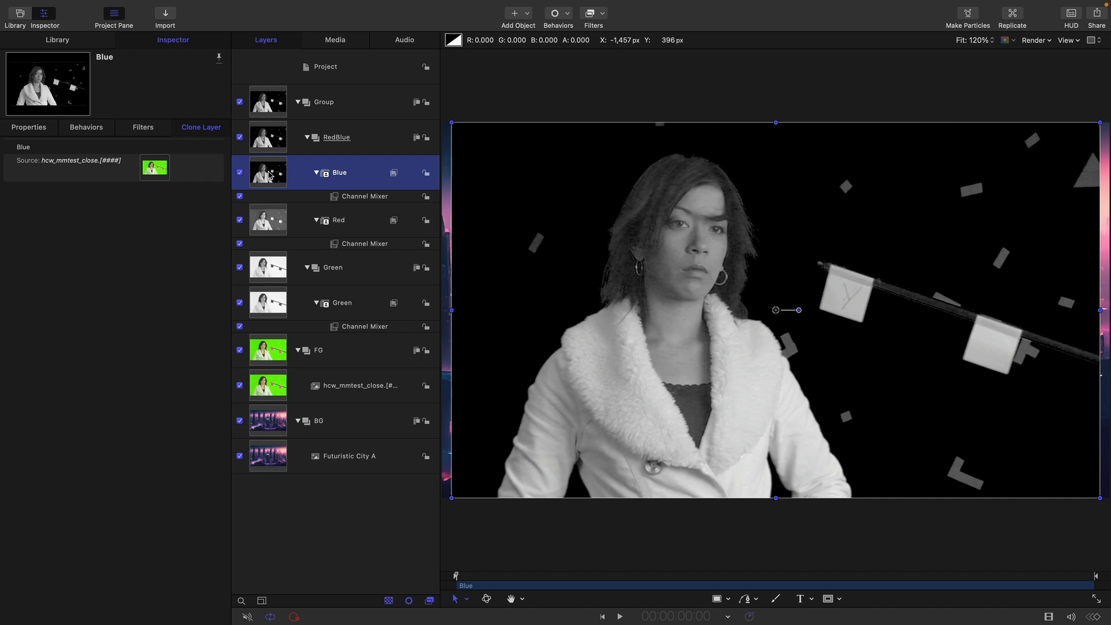
pyautogui.click(240, 173)
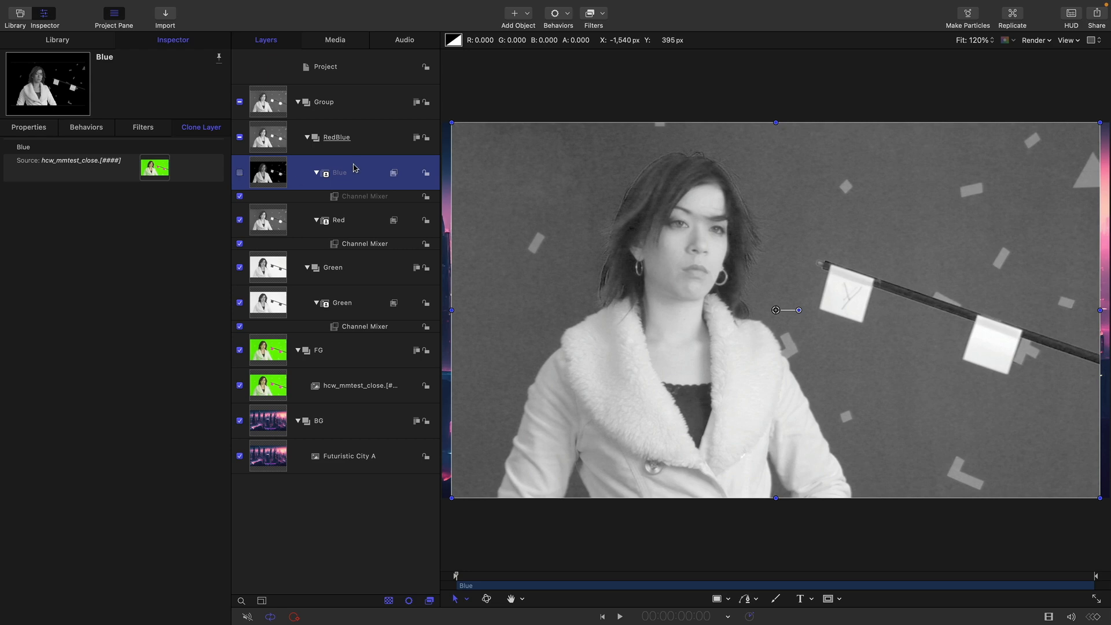
pyautogui.click(308, 138)
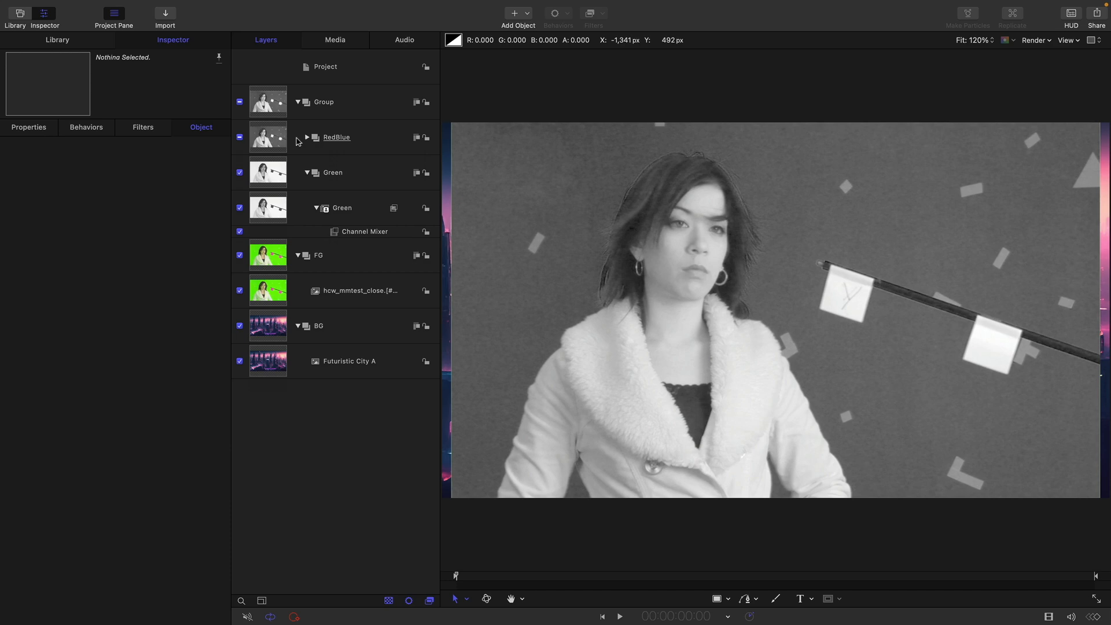
# Set the RedBlue group's blend mode to Subtract.
pyautogui.click(359, 148)
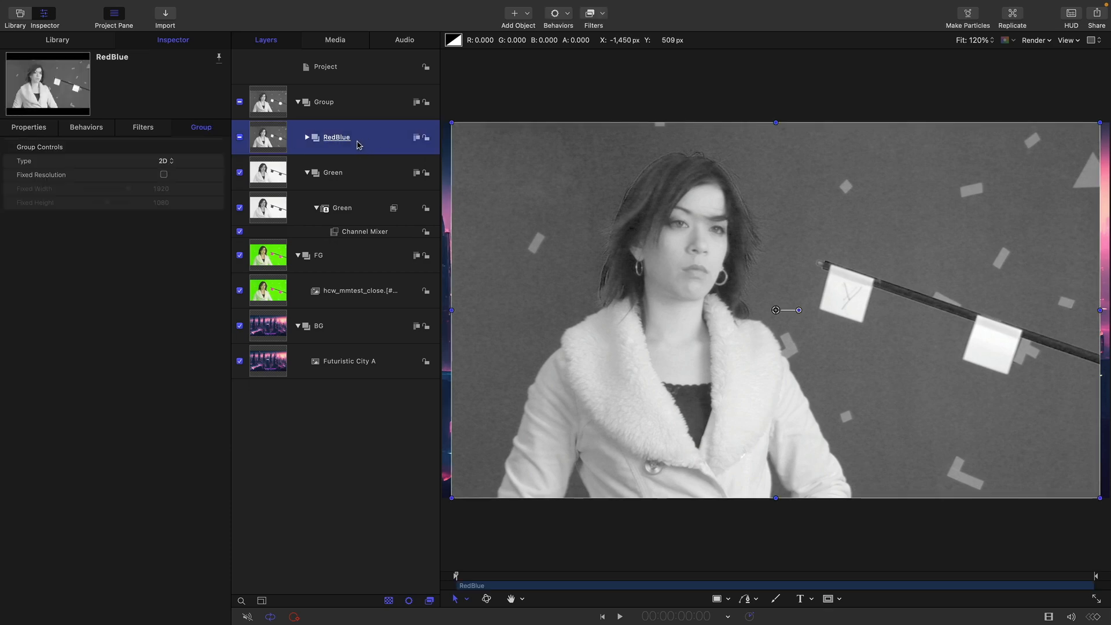
pyautogui.click(32, 127)
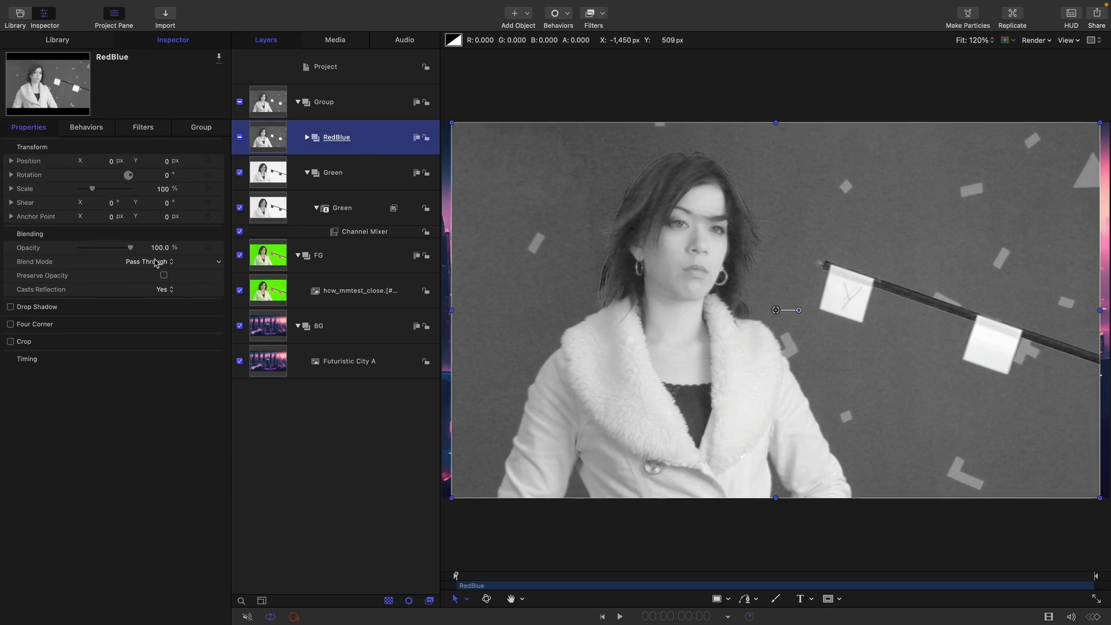
pyautogui.click(154, 262)
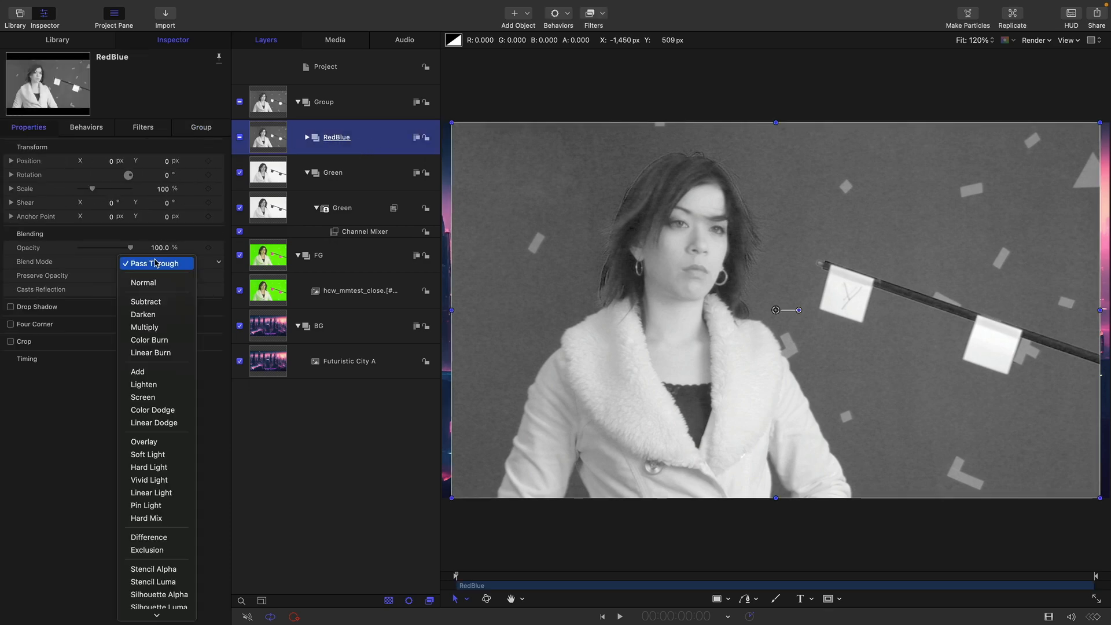
pyautogui.click(151, 302)
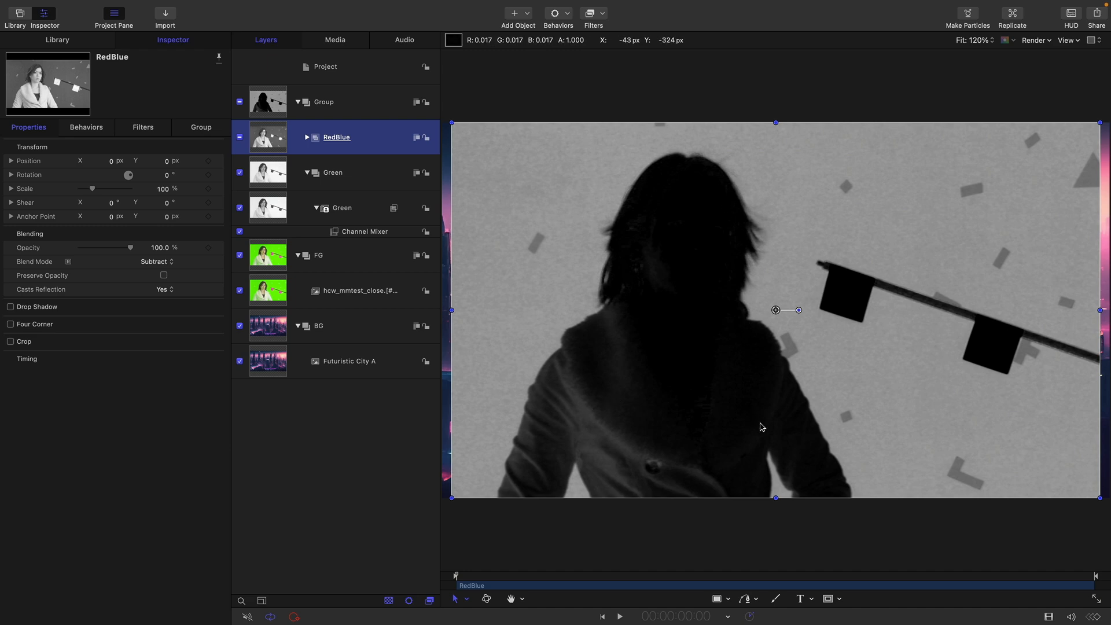
# Rename the parent group containing RedBlue and Green as Matte.
pyautogui.click(267, 103)
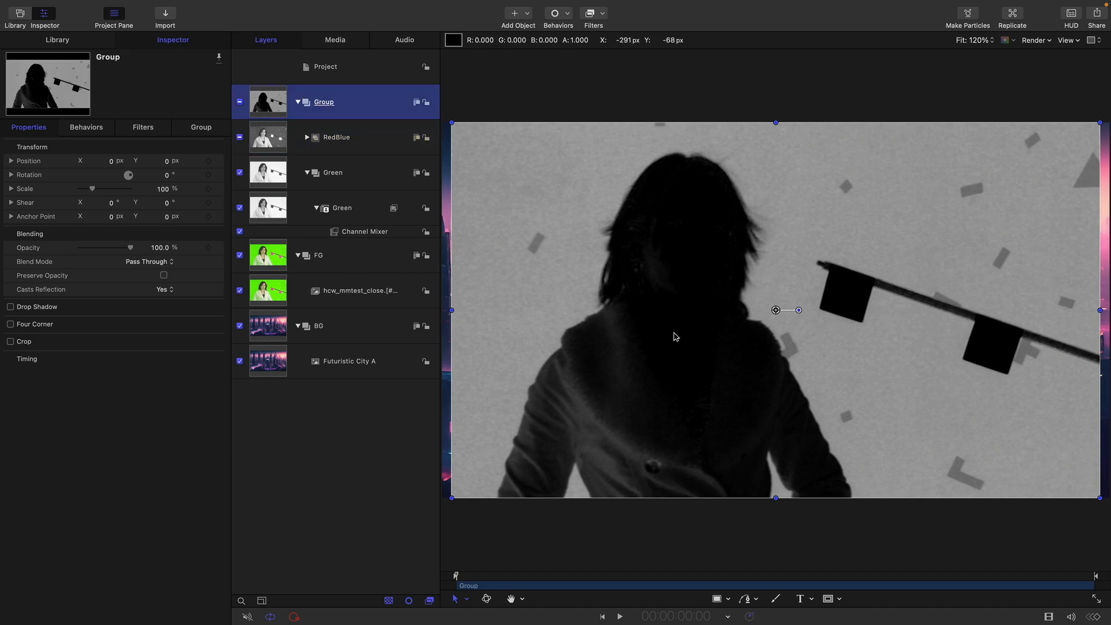
pyautogui.doubleClick(327, 104)
pyautogui.write('Matte')
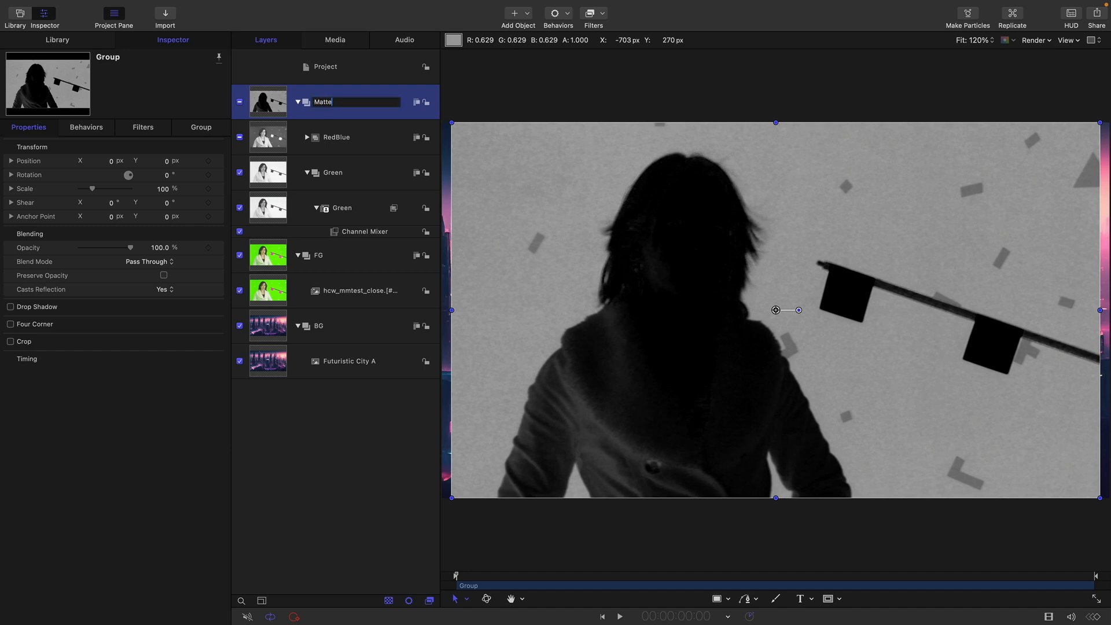
pyautogui.press('Return')
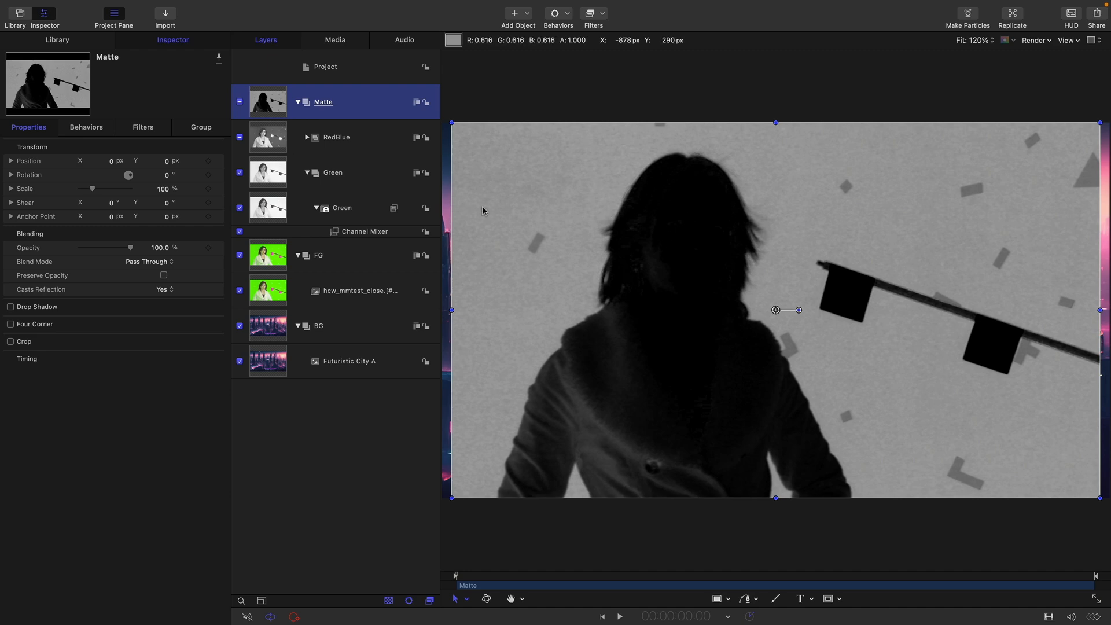
# Add a Levels filter to the Matte group and set its input white point to 0.56 and input black point to 0.23.
pyautogui.click(591, 12)
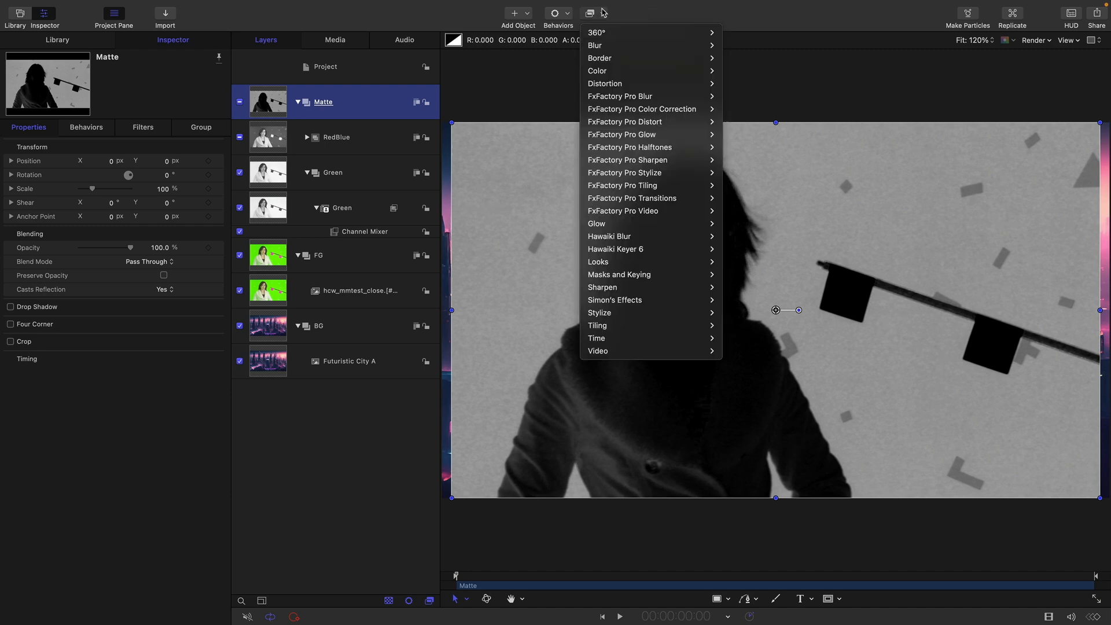
pyautogui.moveTo(594, 69)
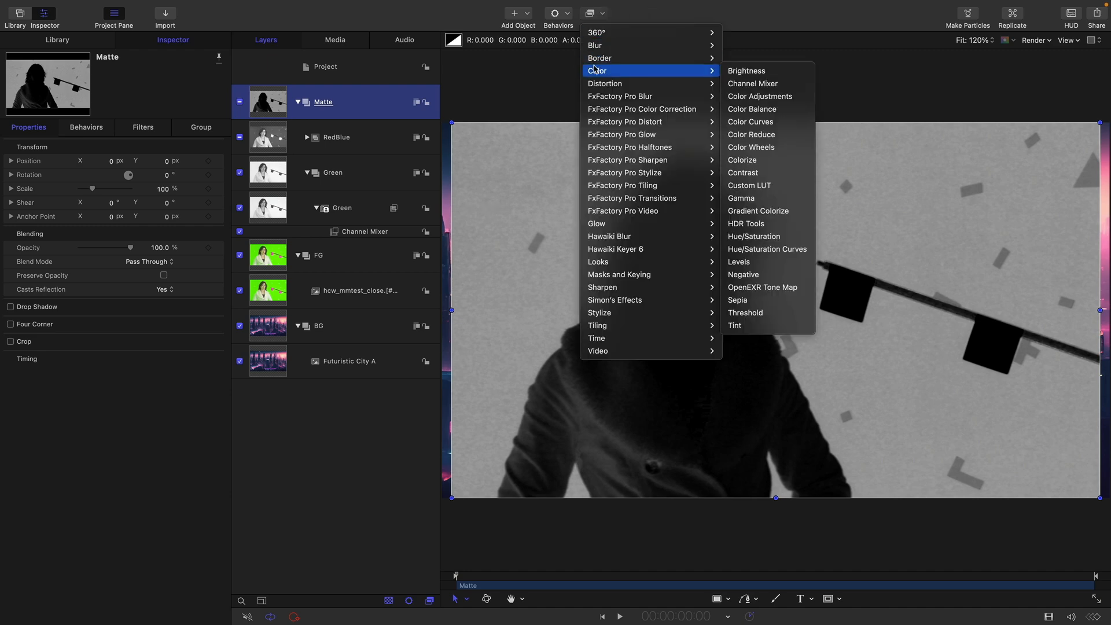
pyautogui.click(779, 263)
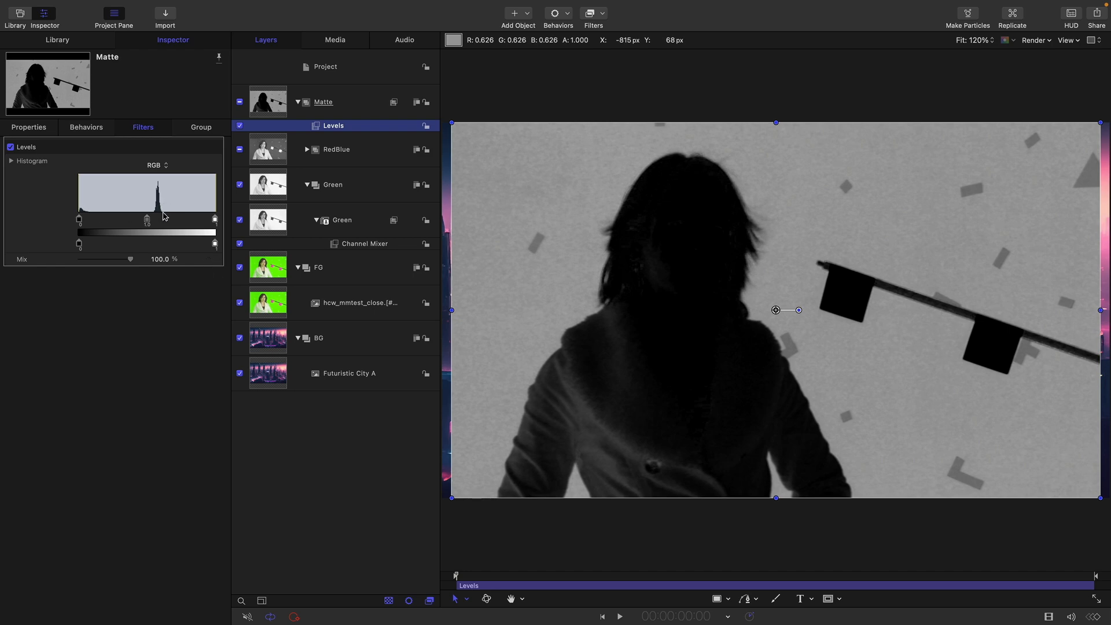
pyautogui.moveTo(215, 221); pyautogui.dragTo(174, 222)
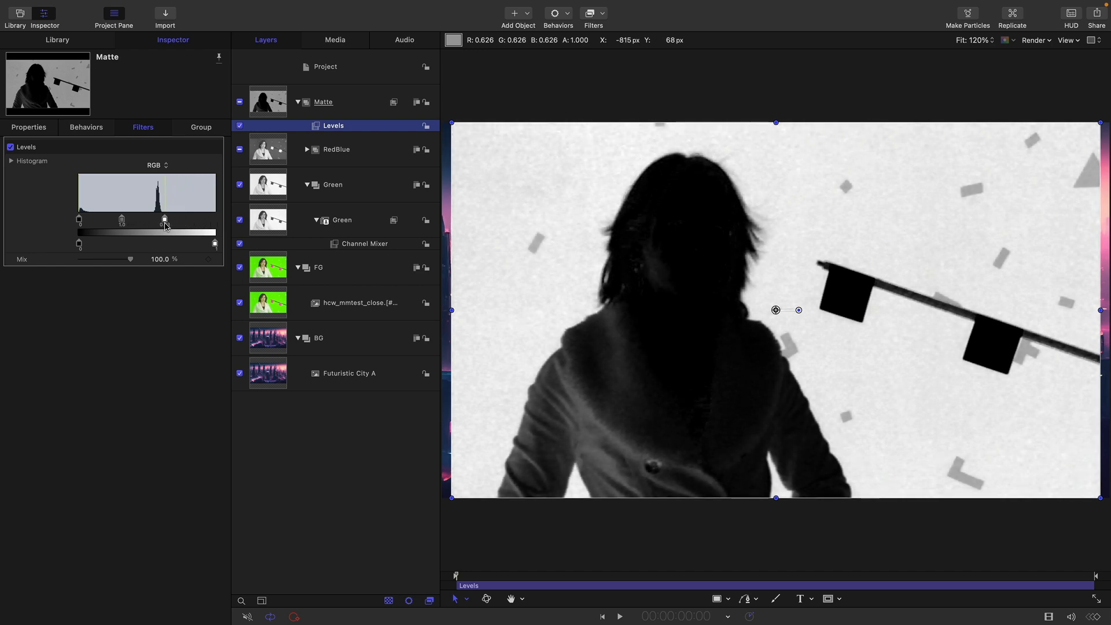
pyautogui.moveTo(165, 225); pyautogui.dragTo(156, 224)
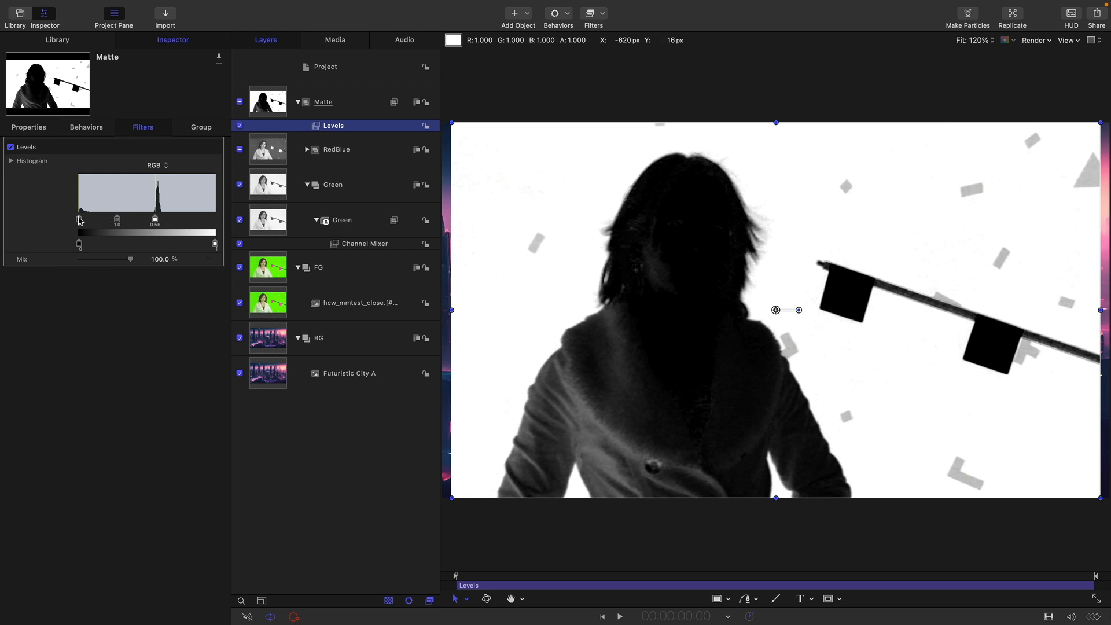
pyautogui.moveTo(79, 221); pyautogui.dragTo(110, 222)
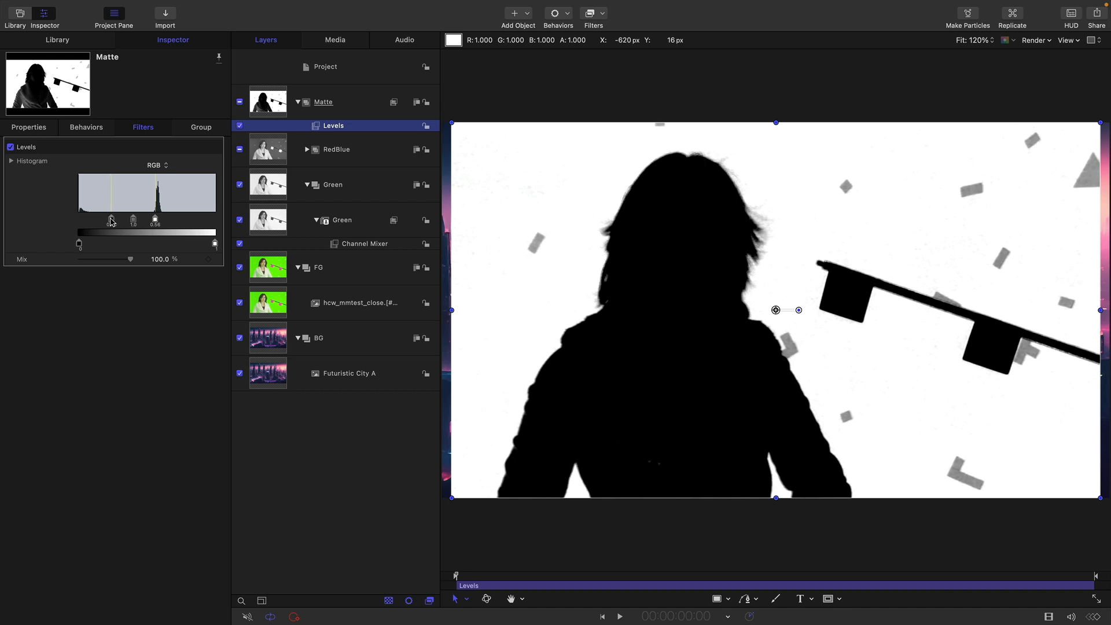
pyautogui.moveTo(112, 222); pyautogui.dragTo(112, 222)
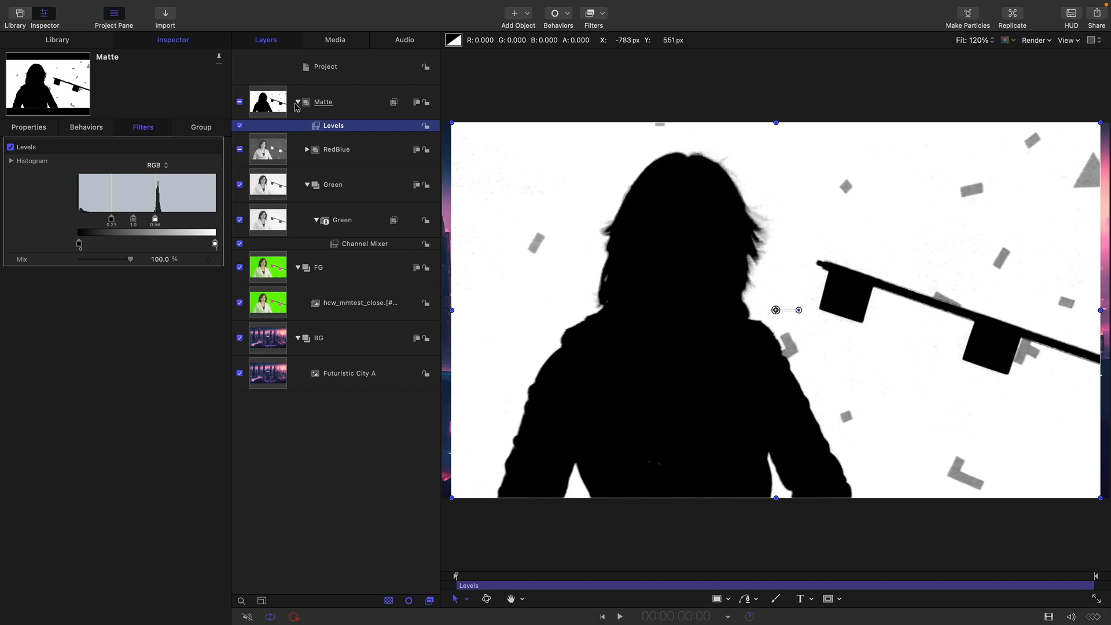
# Add a Negative color filter to the Matte group to invert the matte.
pyautogui.click(604, 14)
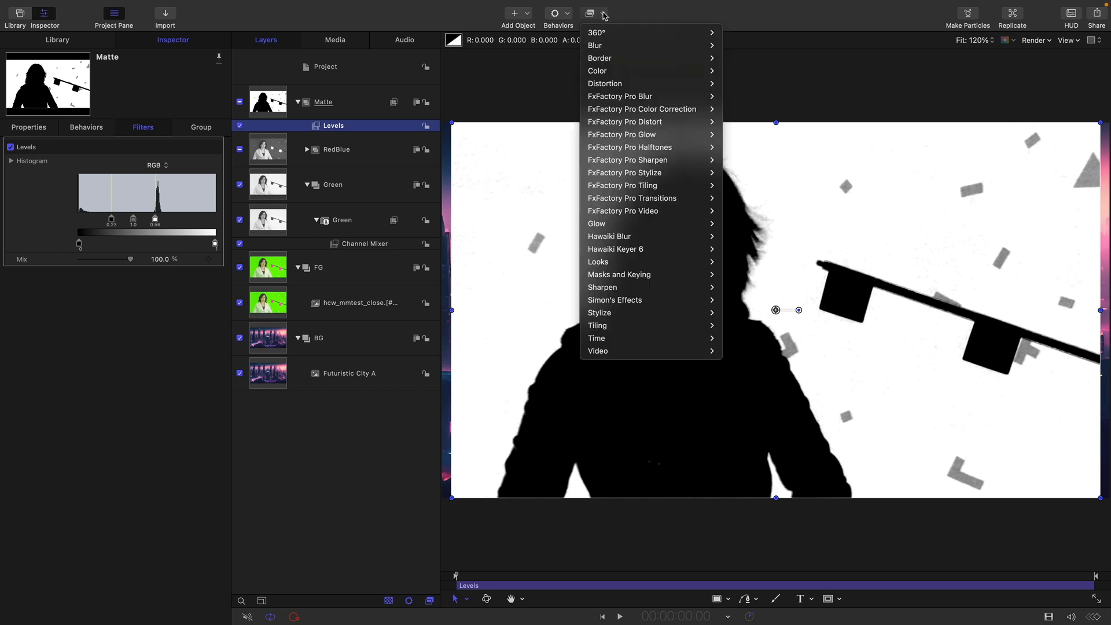
pyautogui.moveTo(601, 71)
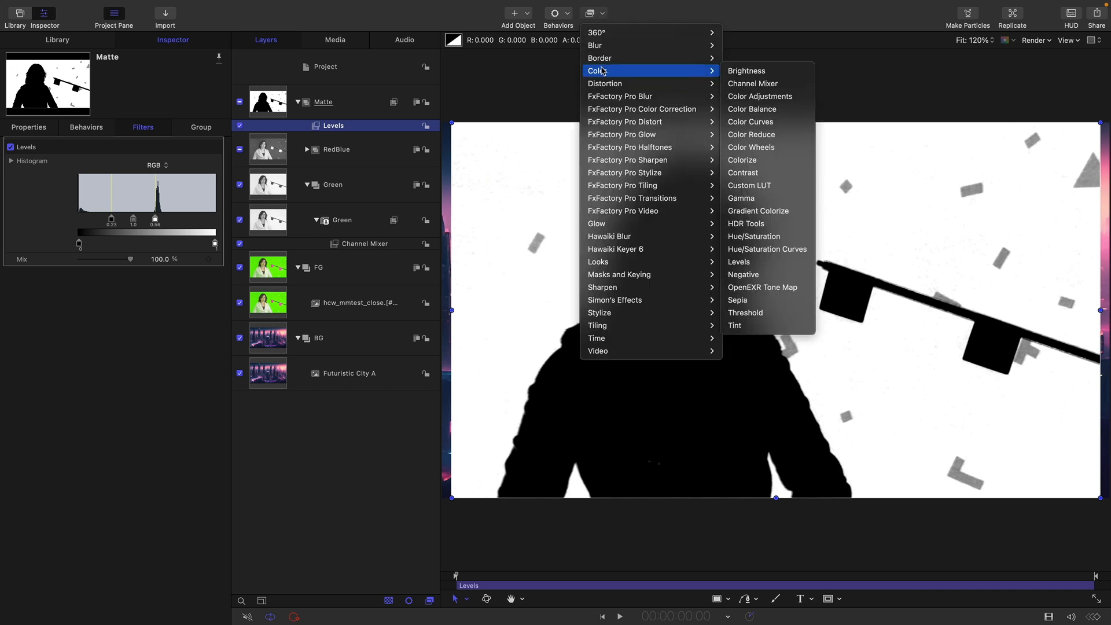
pyautogui.click(785, 280)
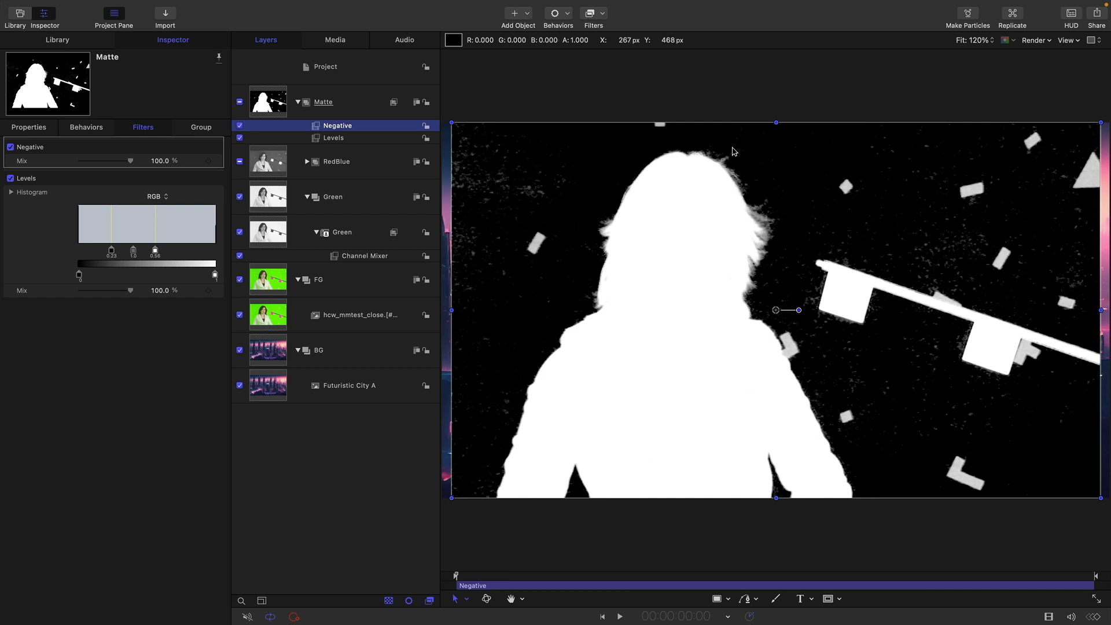
# Lower the Matte group's Levels input white point to 0.54 and collapse the group.
pyautogui.click(311, 139)
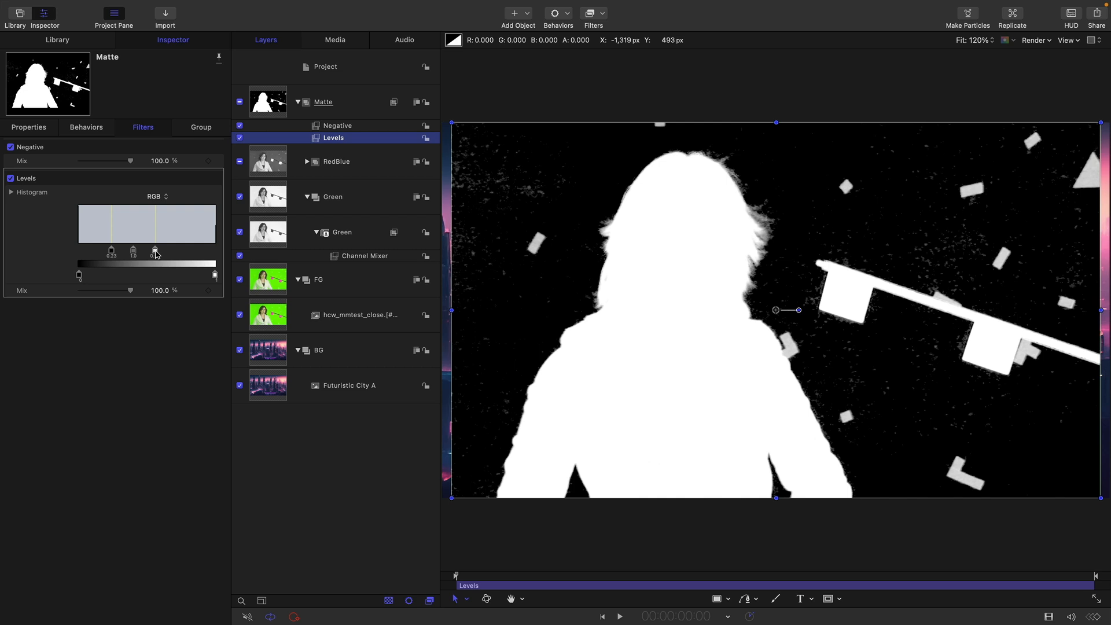
pyautogui.moveTo(155, 253); pyautogui.dragTo(154, 254)
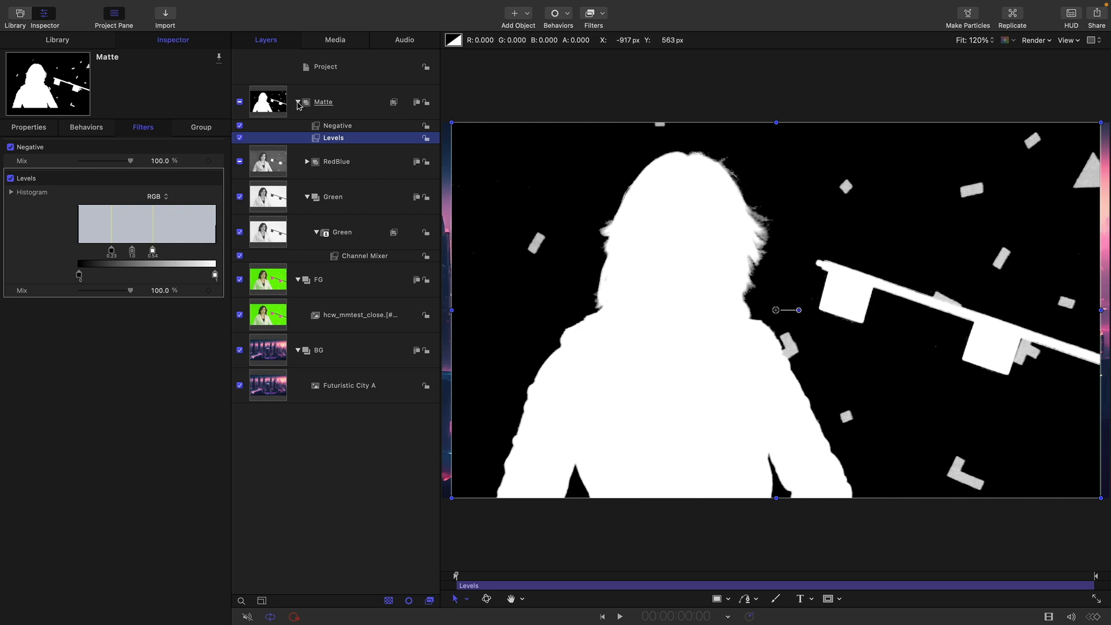
pyautogui.click(298, 103)
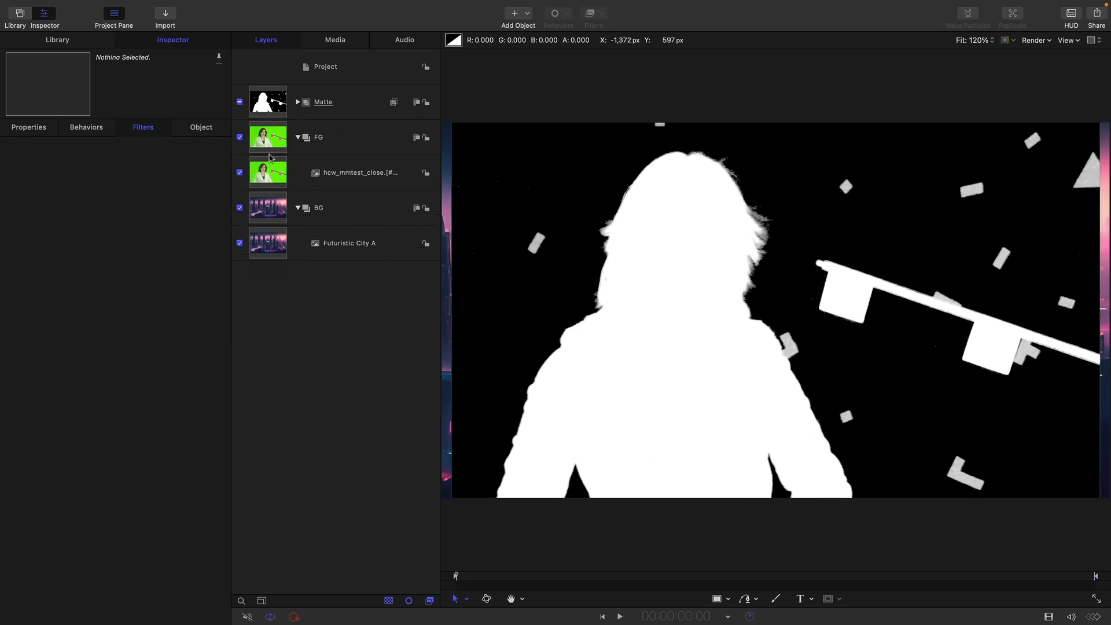
# Make a clone layer of the Matte group and move it into the FG group above the green screen clip.
pyautogui.click(269, 107)
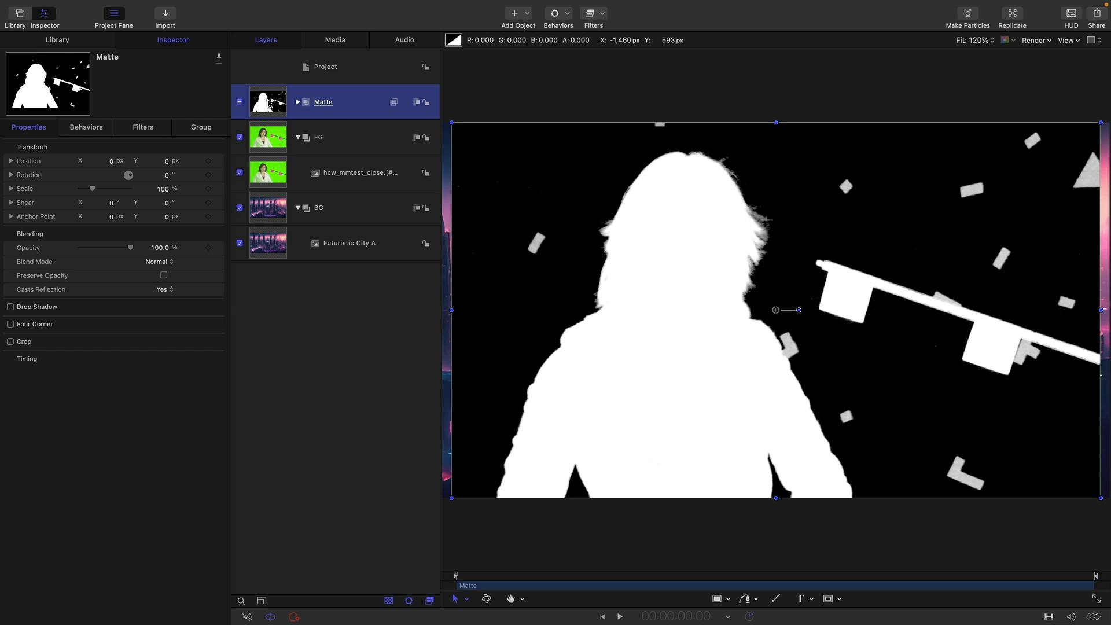
pyautogui.rightClick(268, 104)
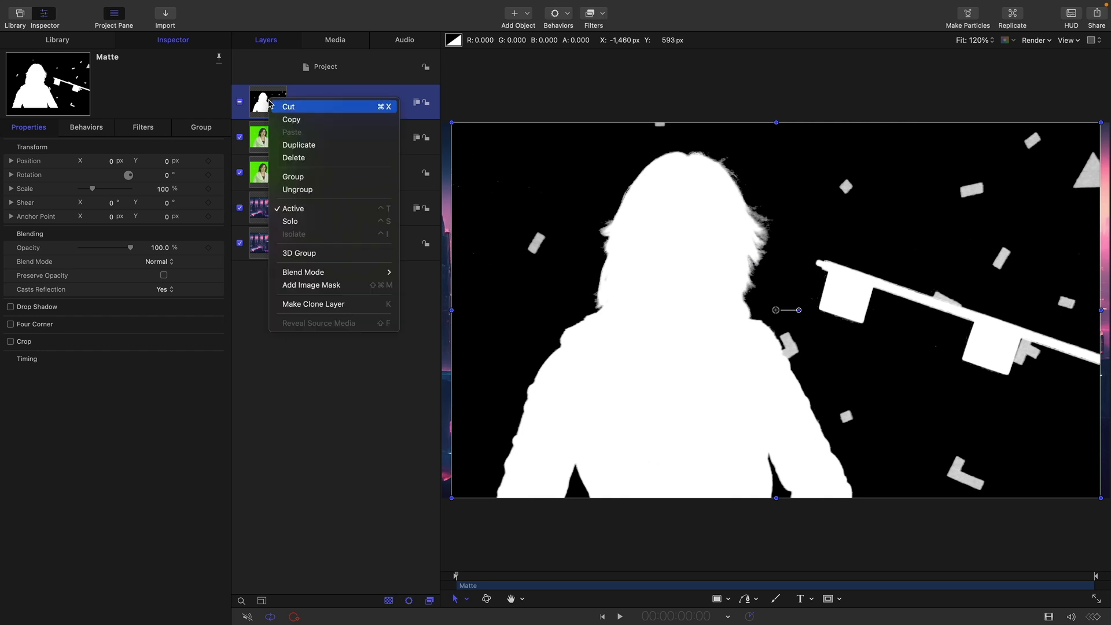
pyautogui.click(315, 302)
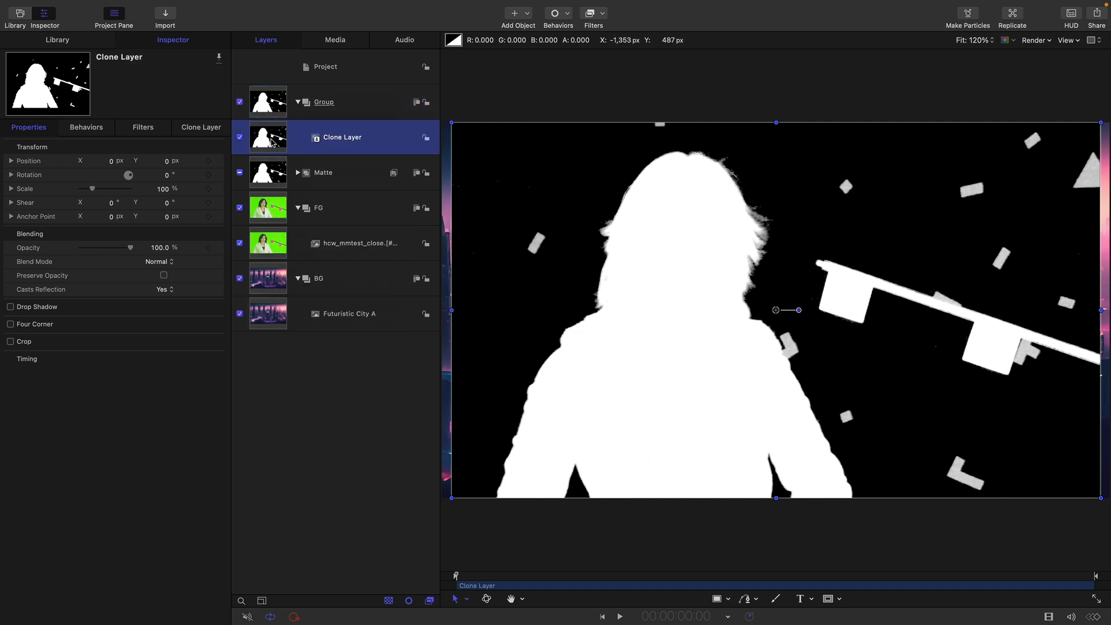
pyautogui.moveTo(269, 137); pyautogui.dragTo(293, 228)
# Duplicate the matte clone layer in FG and move the copy into the BG group above Futuristic City A.
pyautogui.rightClick(264, 207)
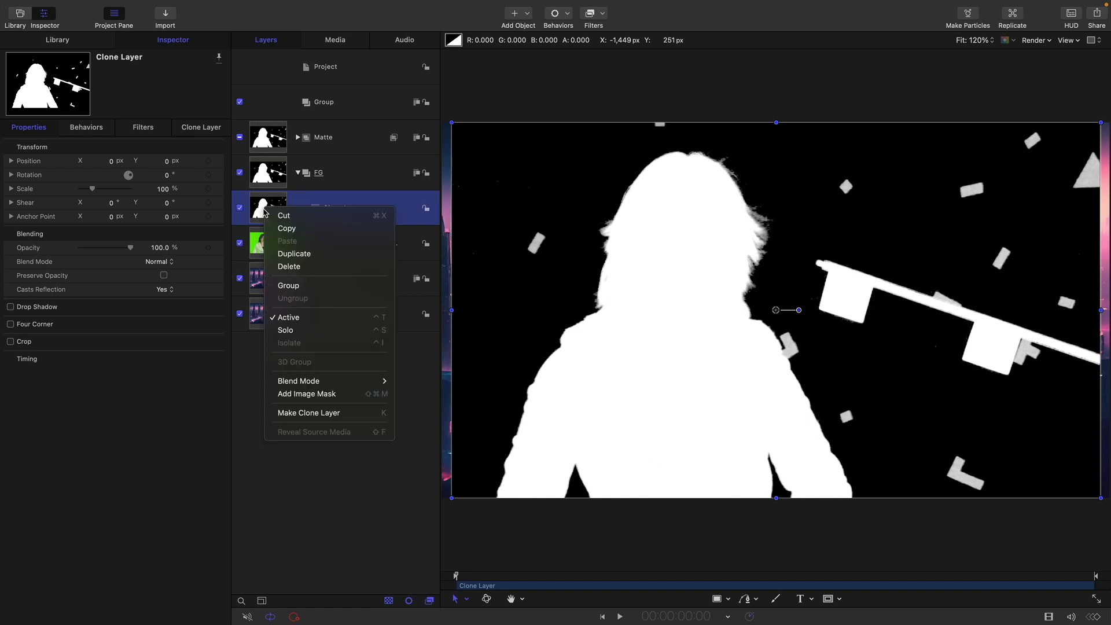
pyautogui.click(300, 257)
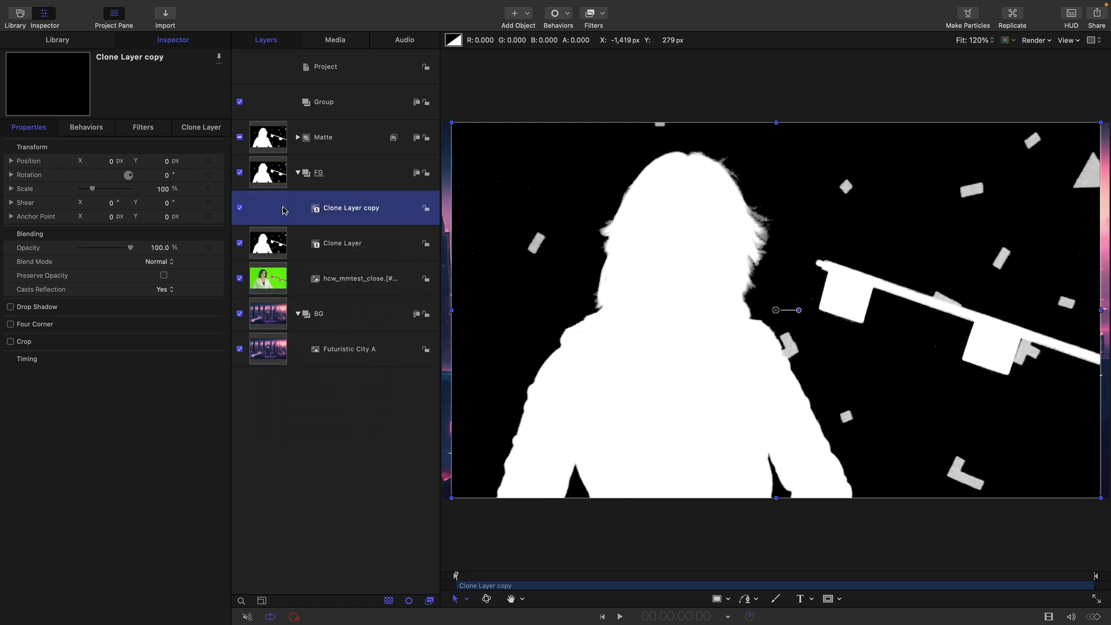
pyautogui.moveTo(283, 209); pyautogui.dragTo(279, 329)
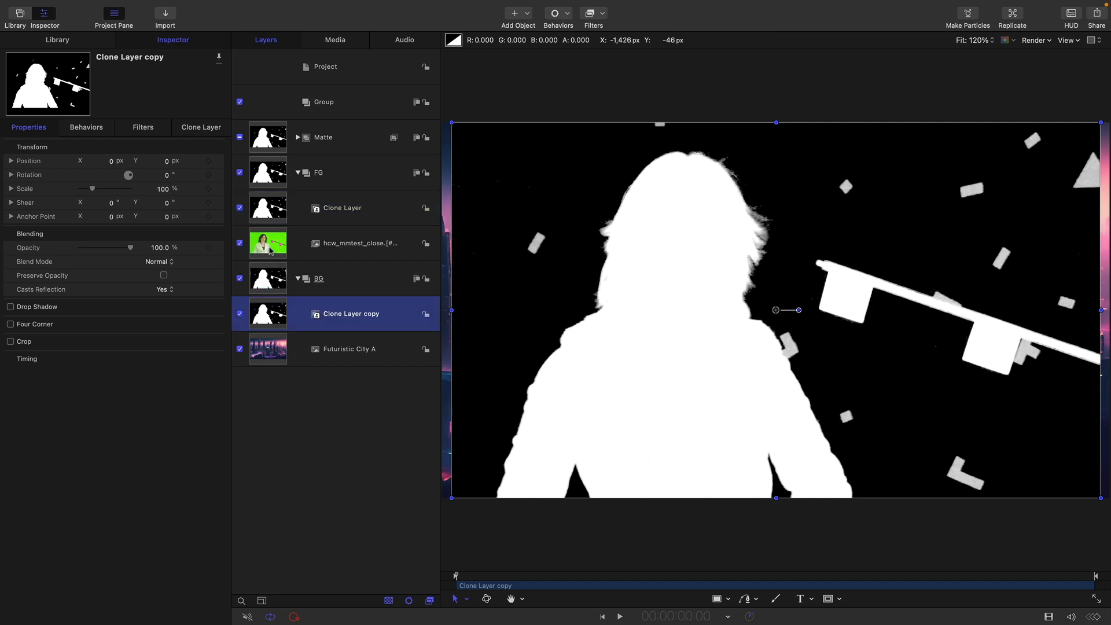
# Turn off the Matte group's visibility and delete the empty group above it.
pyautogui.click(271, 207)
pyautogui.click(240, 137)
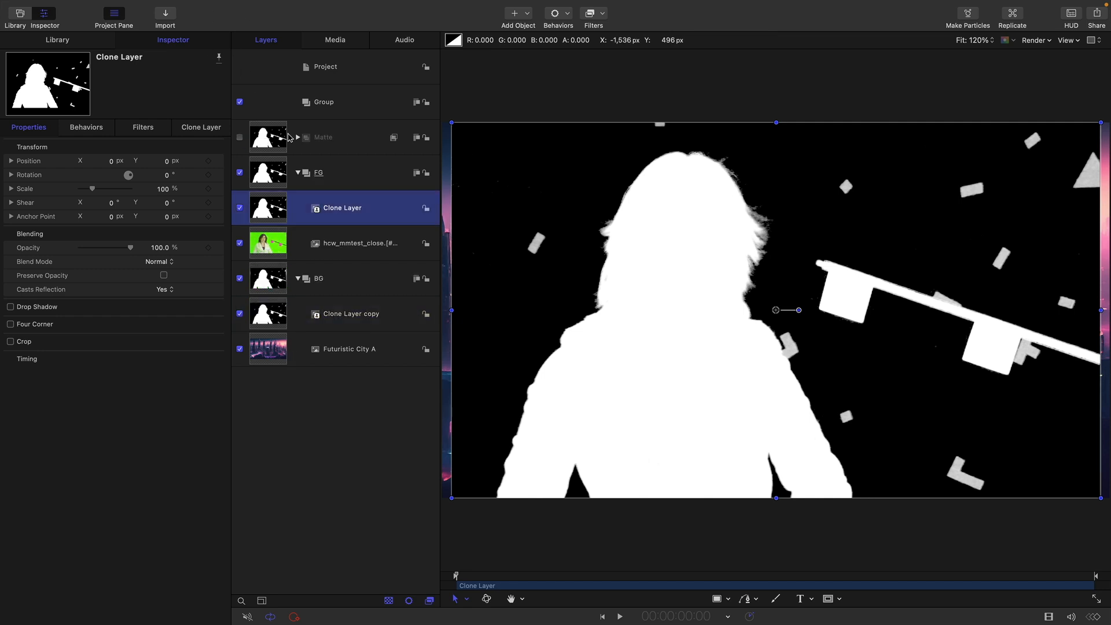
pyautogui.click(330, 104)
pyautogui.press('BackSpace')
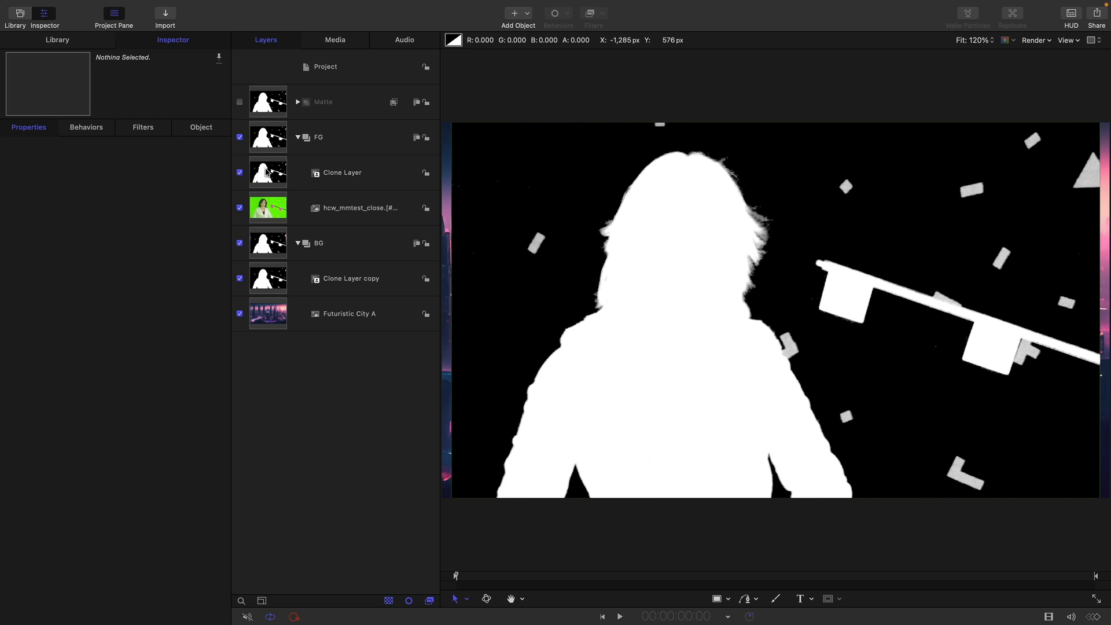
# Set the blend mode of the matte clone layer in the FG group to Multiply.
pyautogui.click(267, 172)
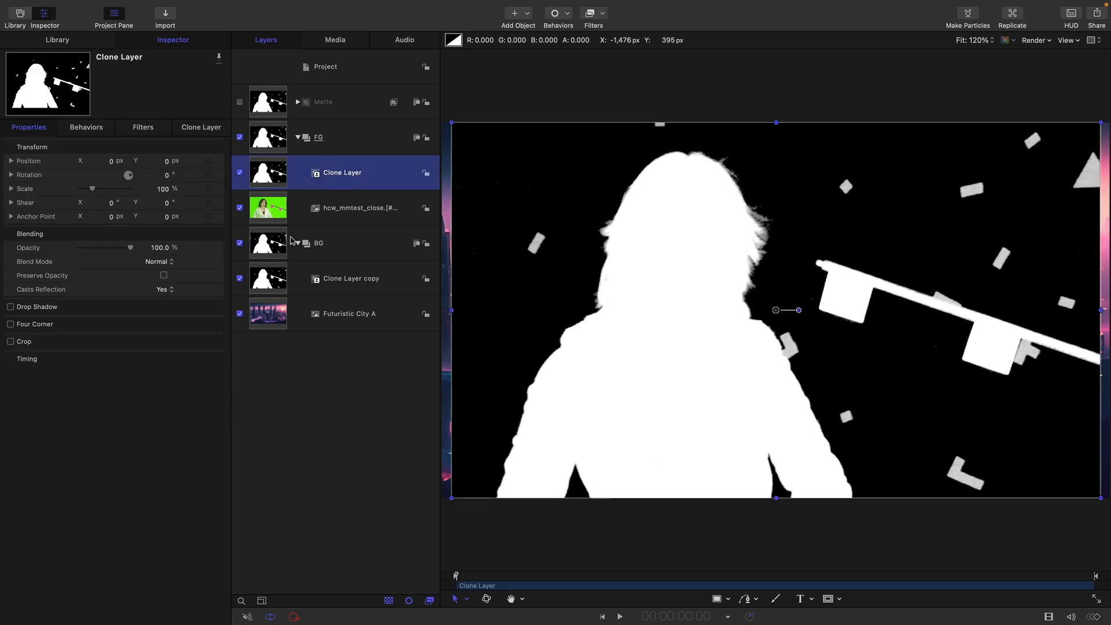
pyautogui.click(265, 322)
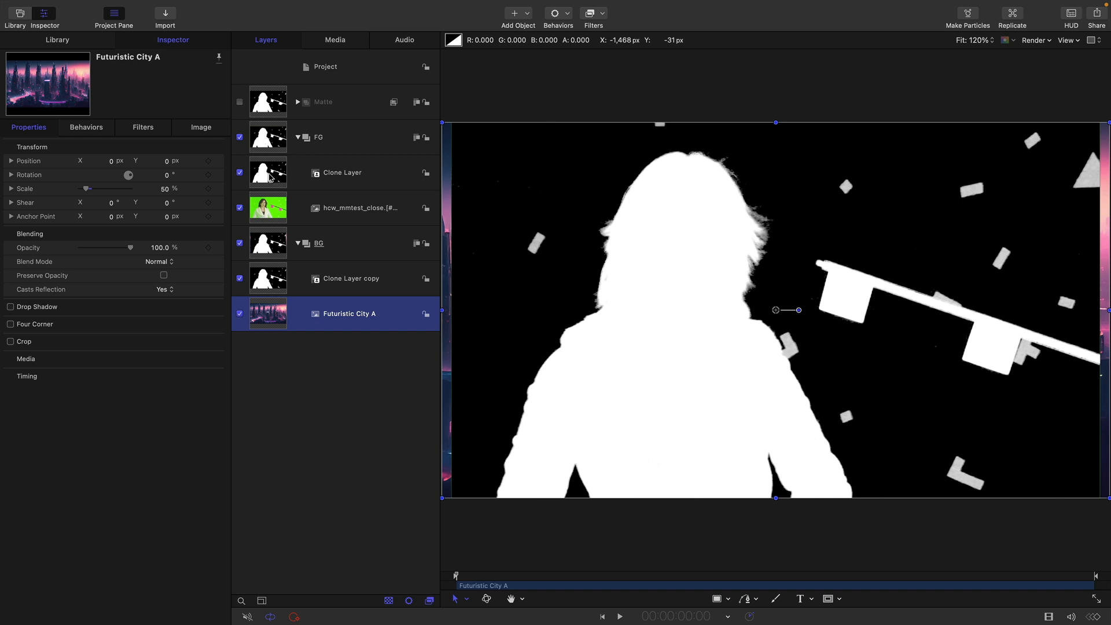
pyautogui.click(271, 176)
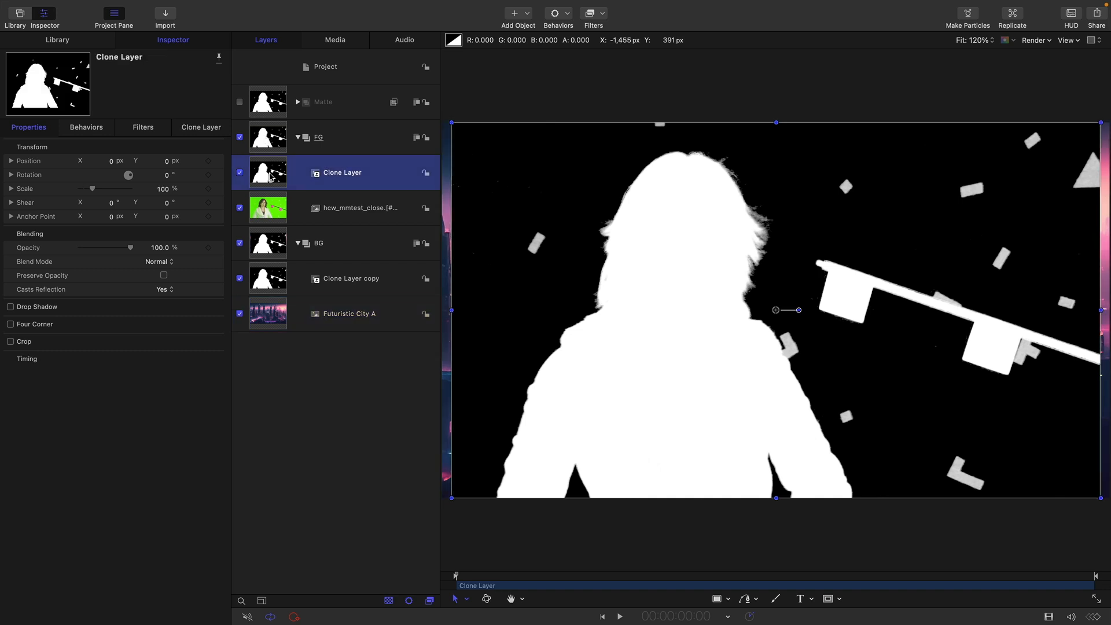
pyautogui.click(157, 263)
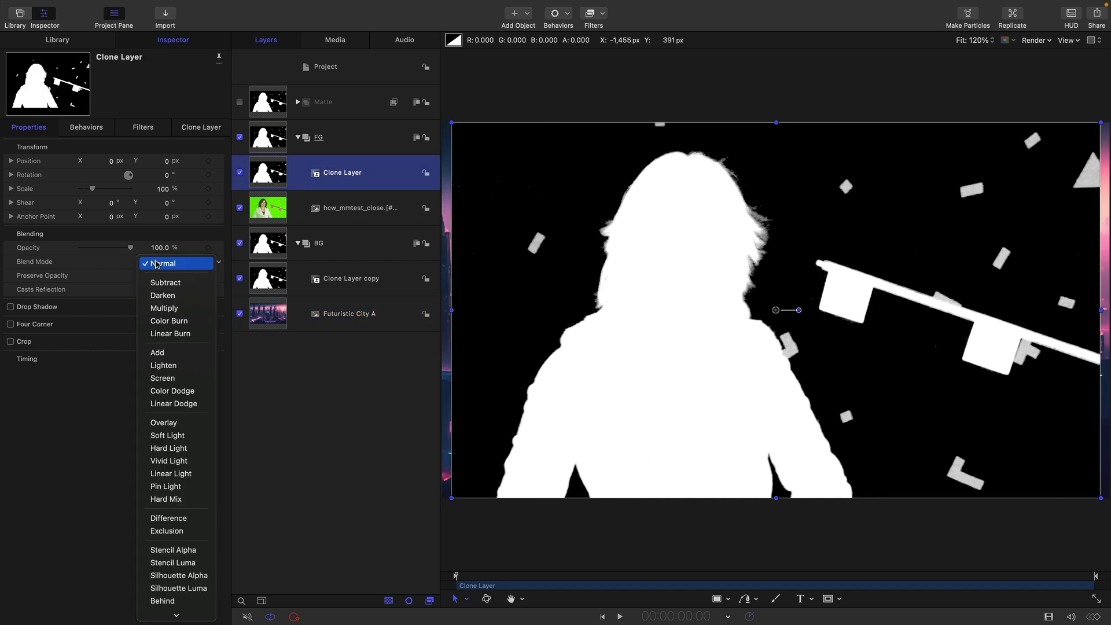
pyautogui.click(167, 312)
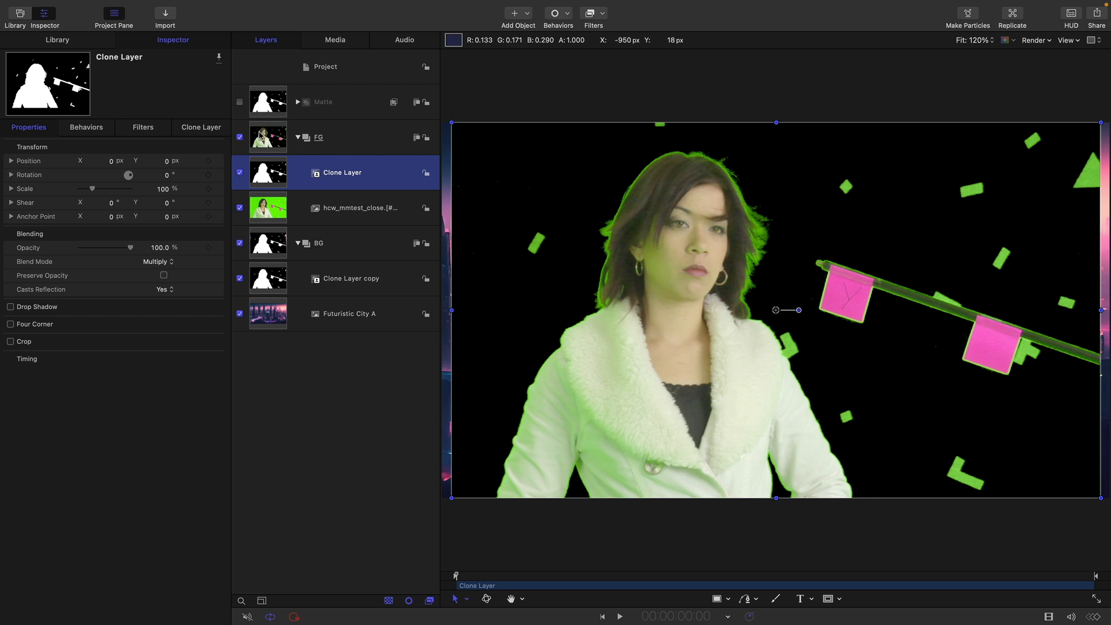
# Set the FG group's blend mode to Add and briefly hide the BG matte clone to check the composite.
pyautogui.click(260, 133)
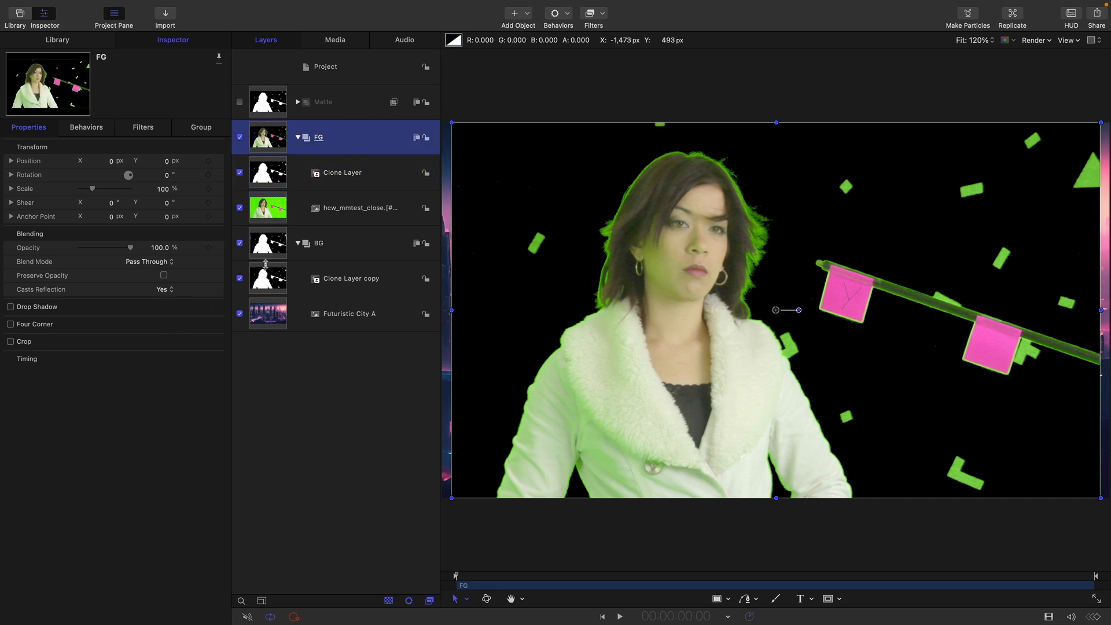
pyautogui.click(154, 265)
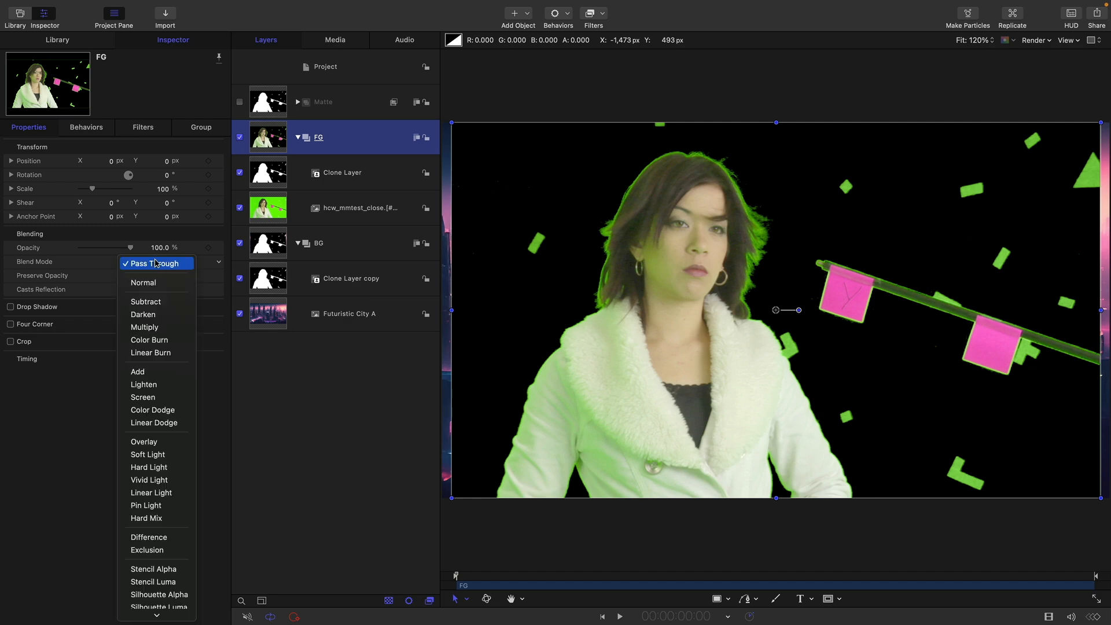
pyautogui.click(168, 373)
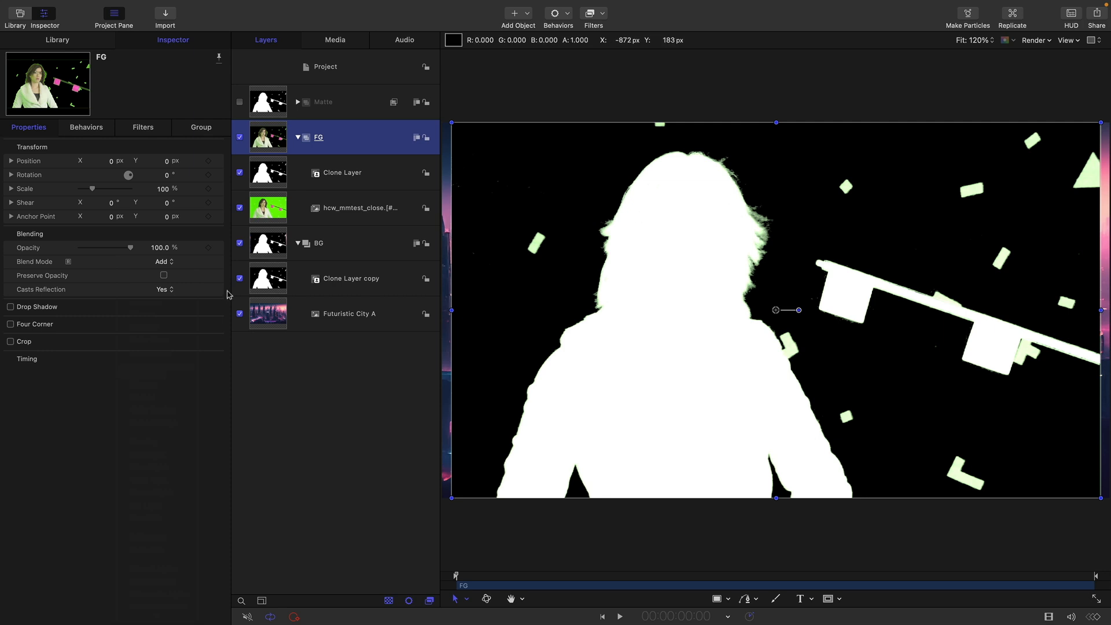
pyautogui.click(240, 280)
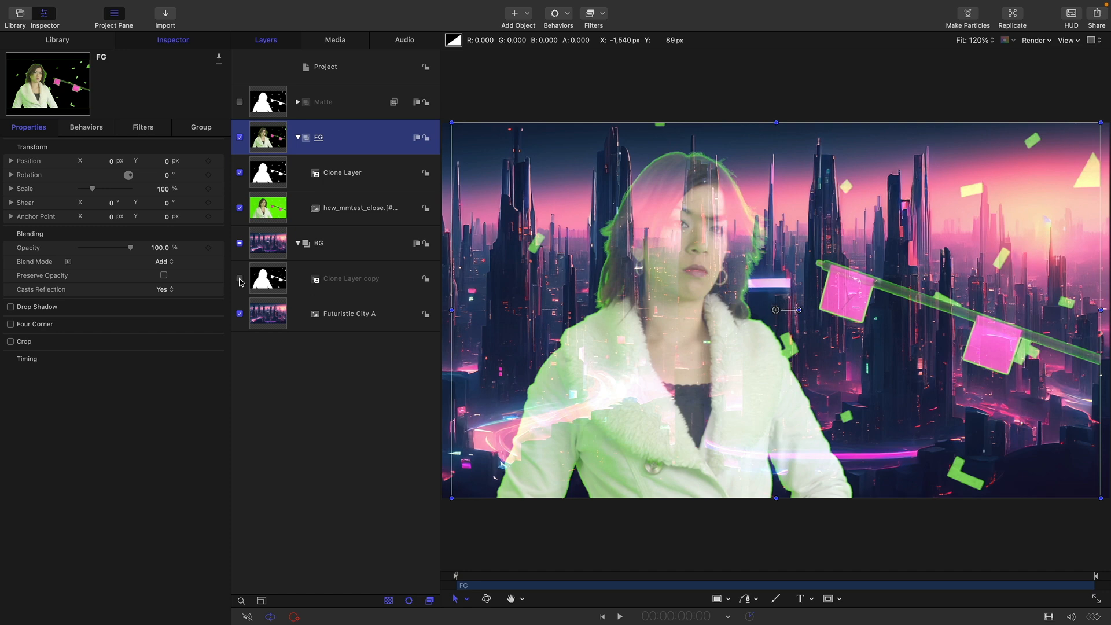
pyautogui.click(240, 282)
# Add a Negative color filter to the matte clone copy in the BG group to invert it.
pyautogui.click(264, 280)
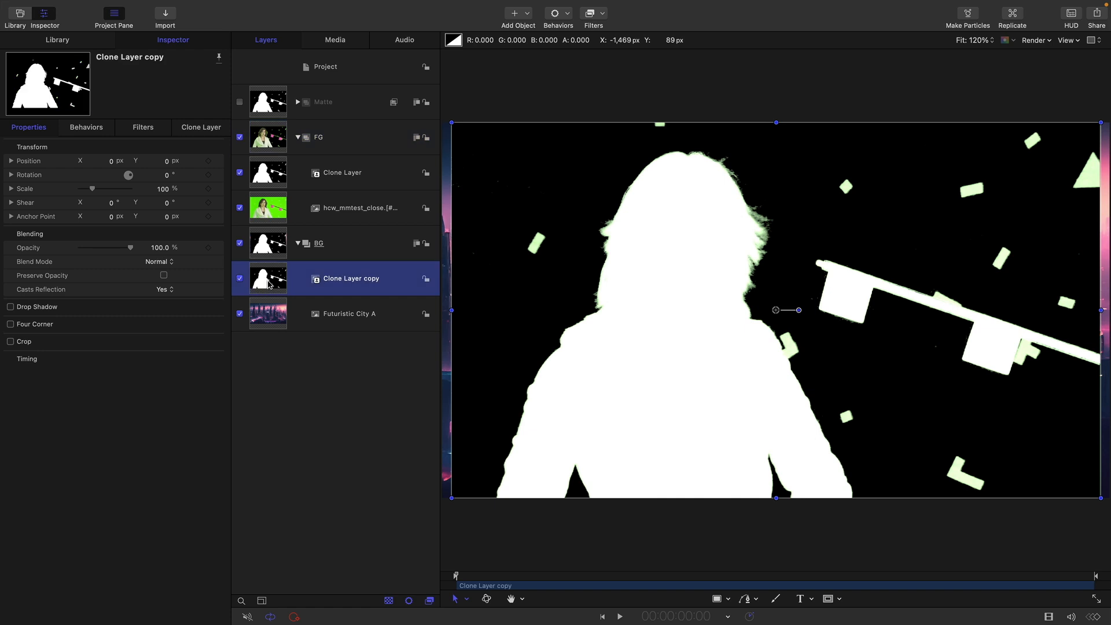
pyautogui.click(604, 15)
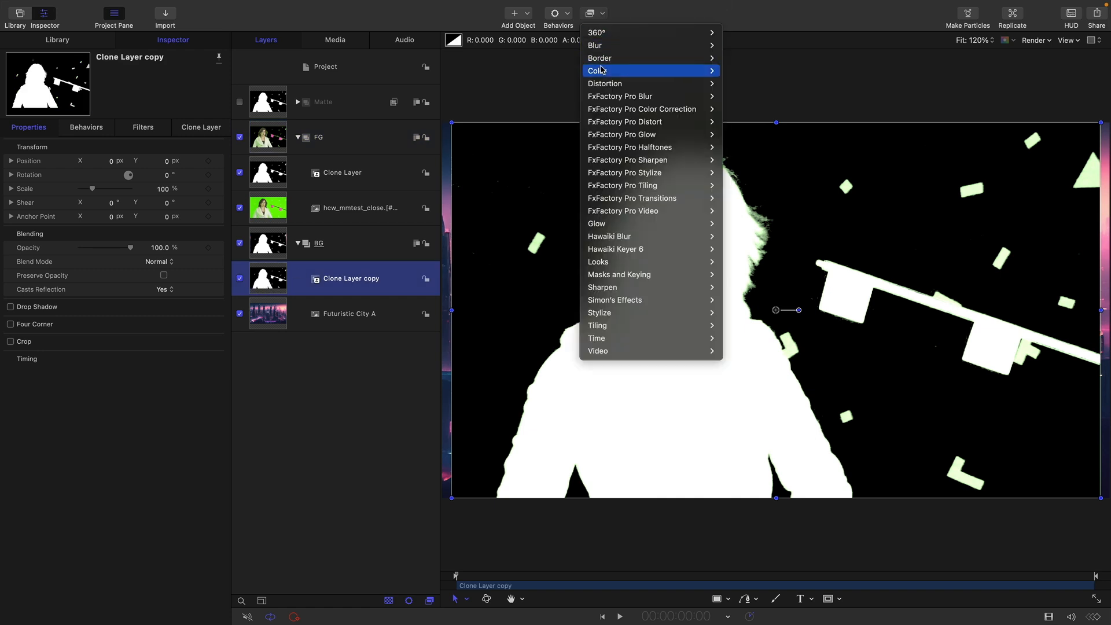
pyautogui.moveTo(601, 70)
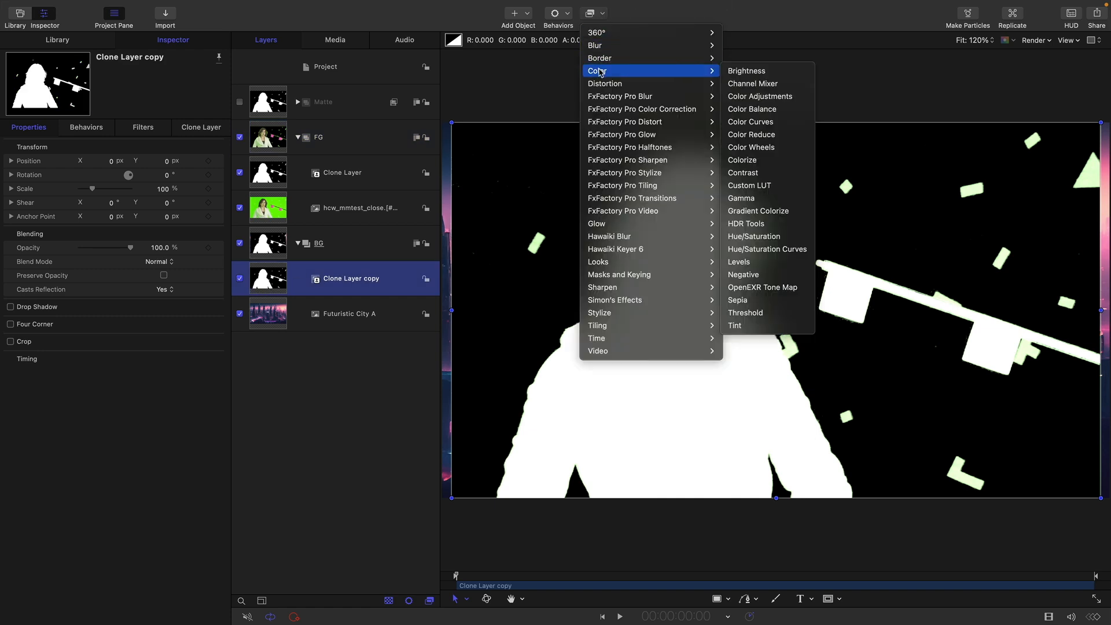
pyautogui.click(752, 278)
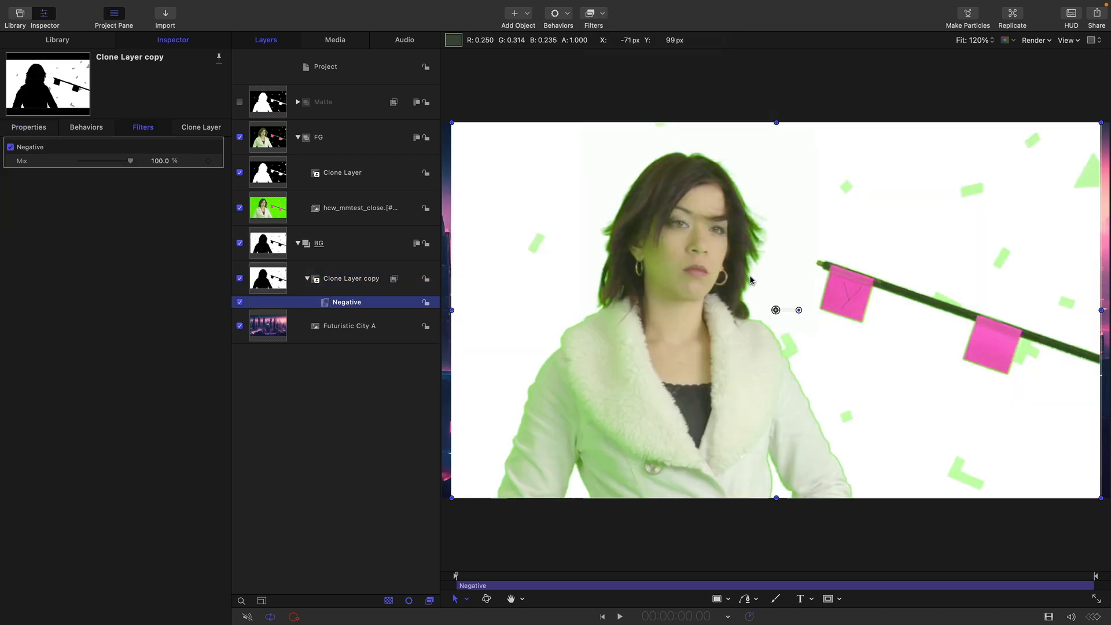
# Set the BG group's inverted matte clone to the Multiply blend mode and hide the selection overlay in the canvas.
pyautogui.click(266, 283)
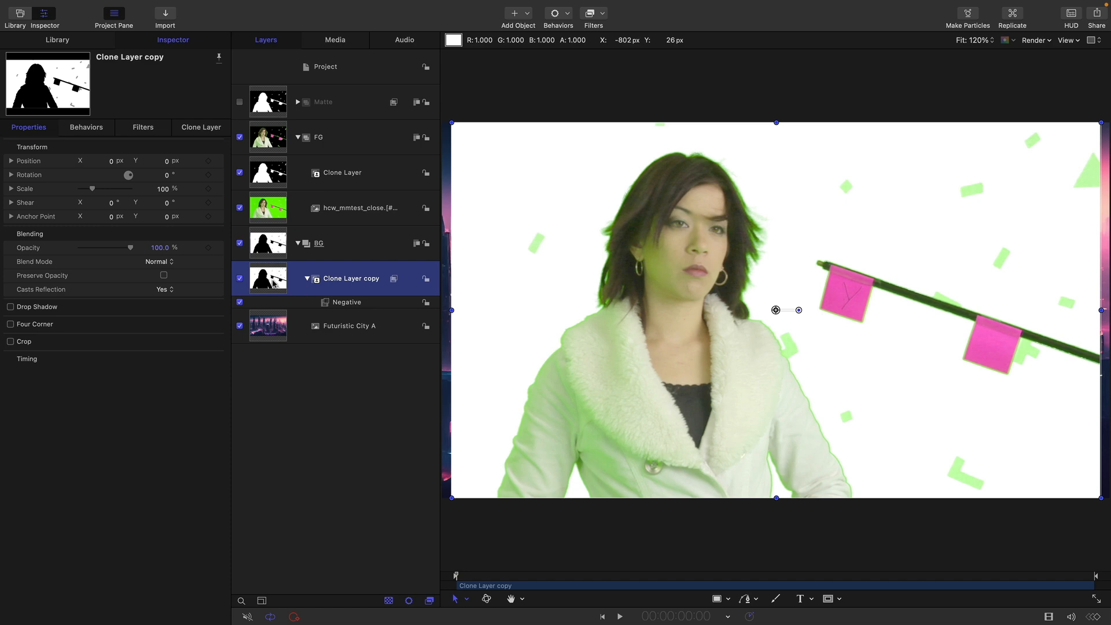
pyautogui.click(167, 262)
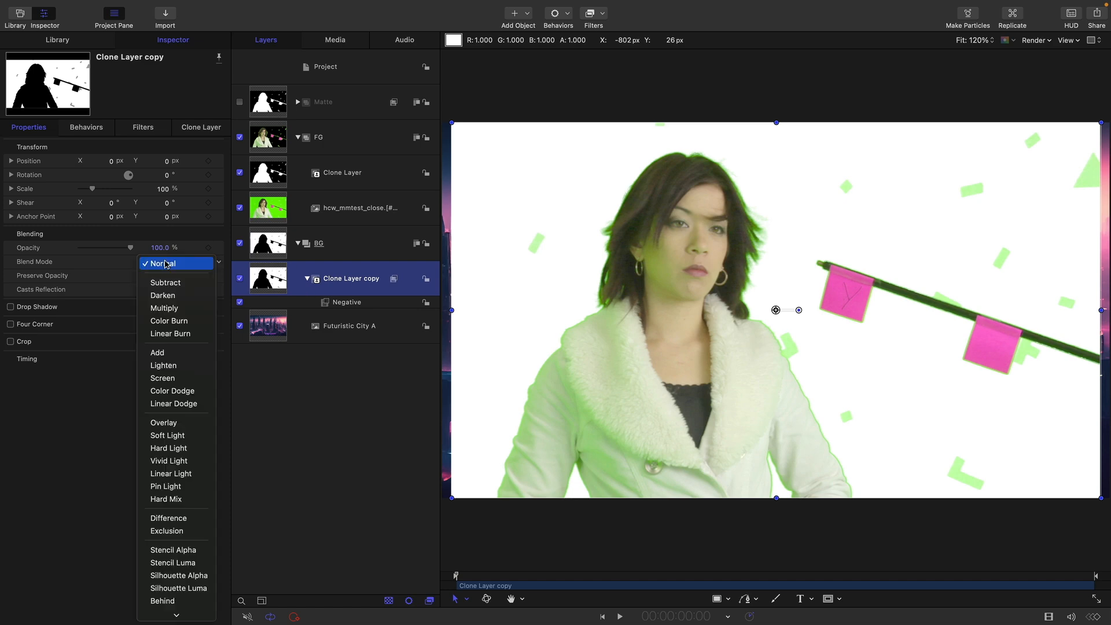
pyautogui.click(162, 308)
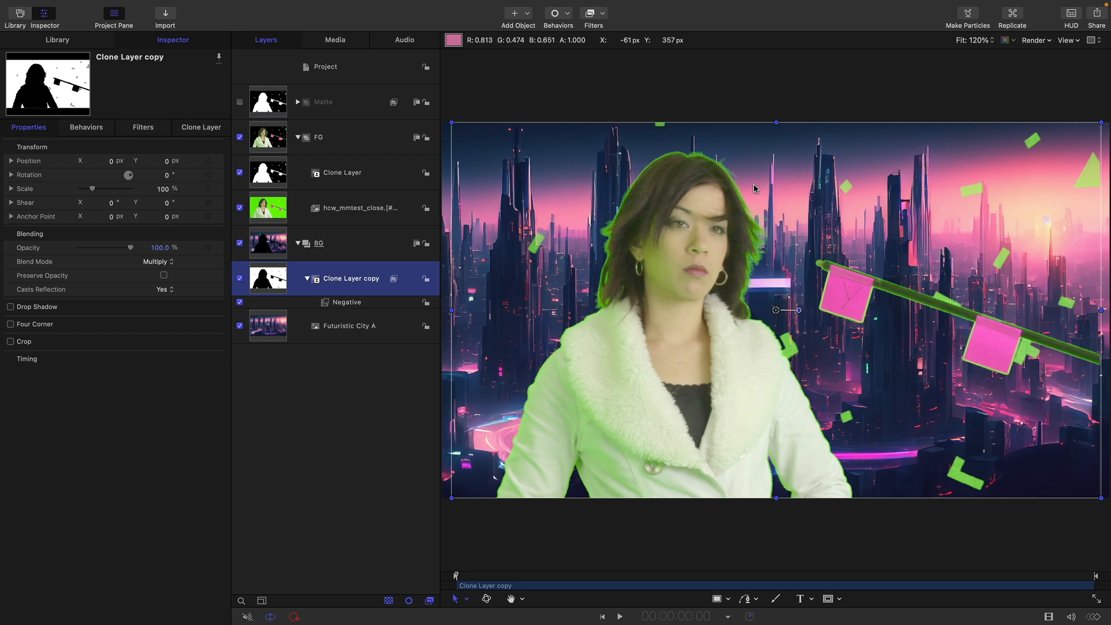
pyautogui.press('super+slash')
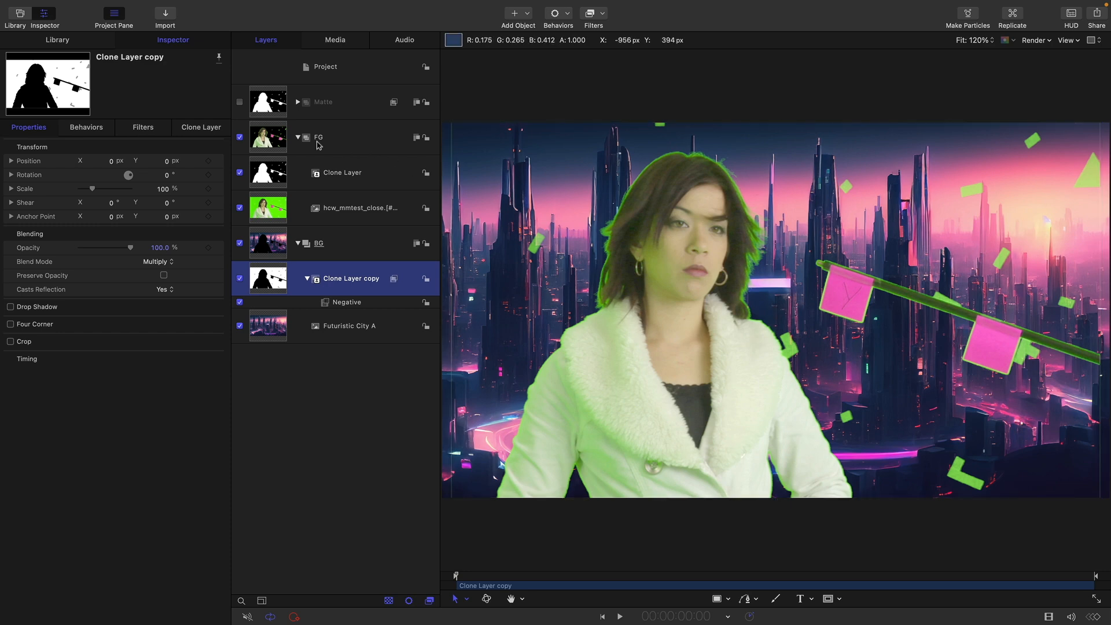
# Examine the FG and BG groups separately, then the composite with and without the BG matte clone, by toggling their visibility.
pyautogui.click(240, 137)
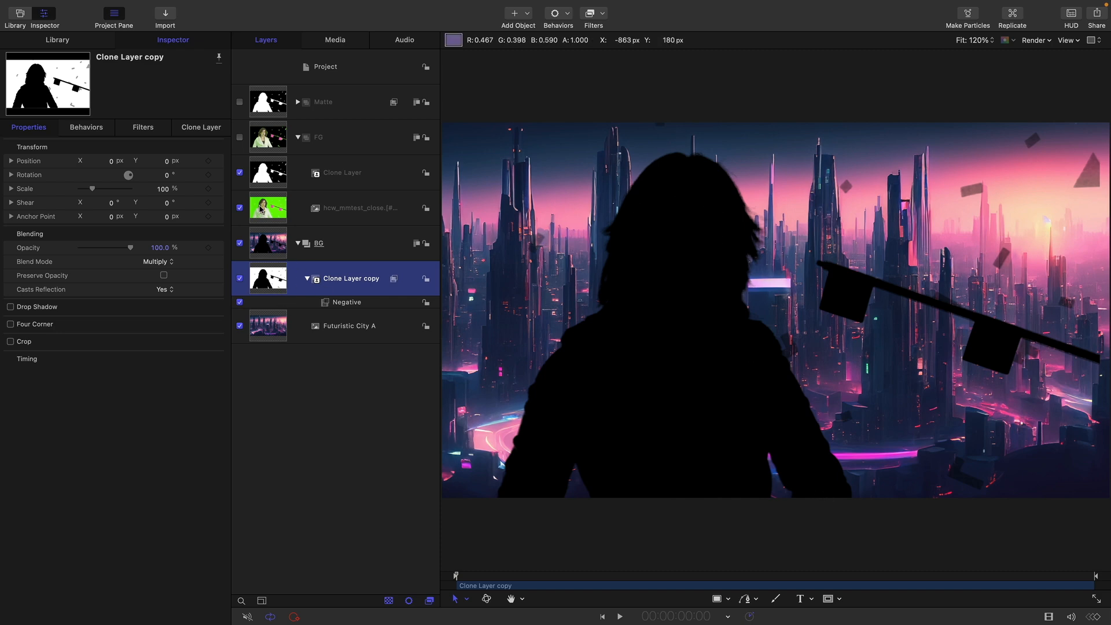
pyautogui.click(240, 243)
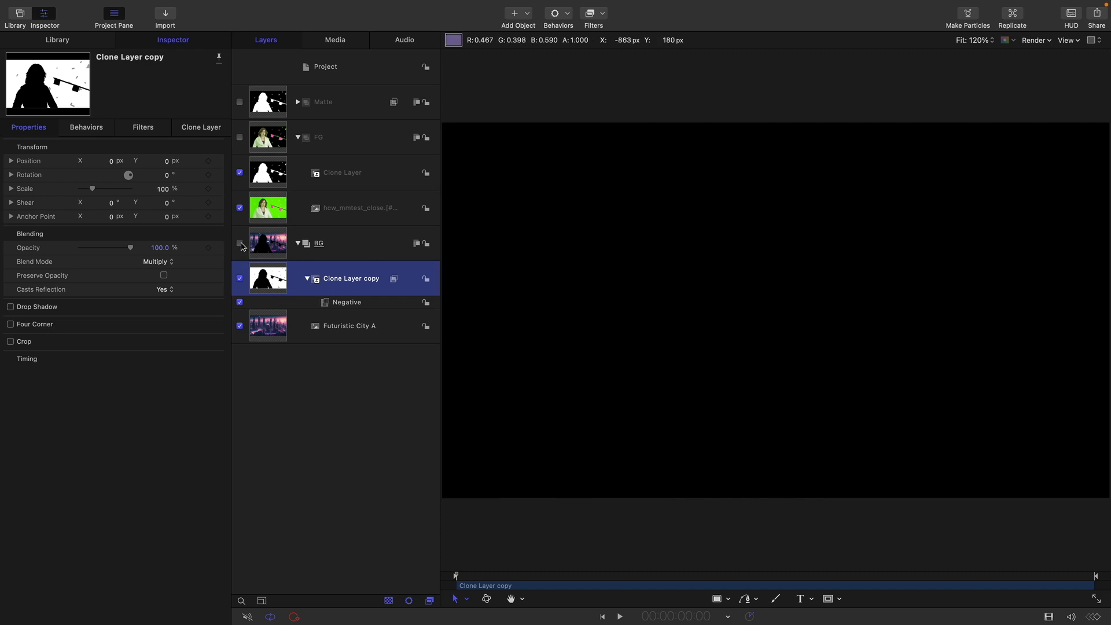
pyautogui.click(239, 137)
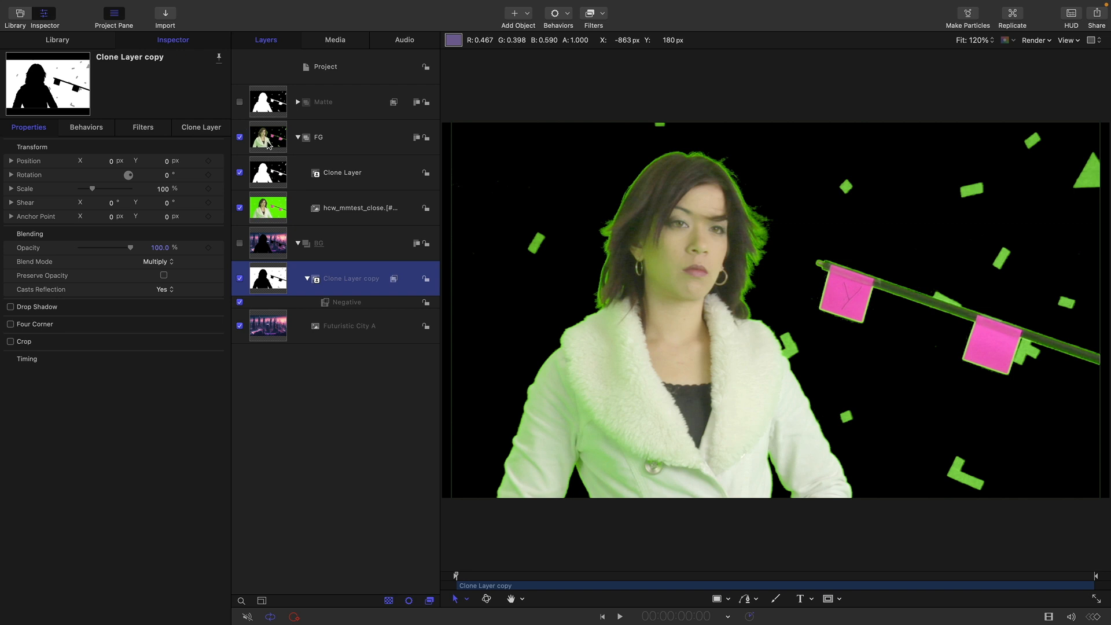
pyautogui.click(276, 171)
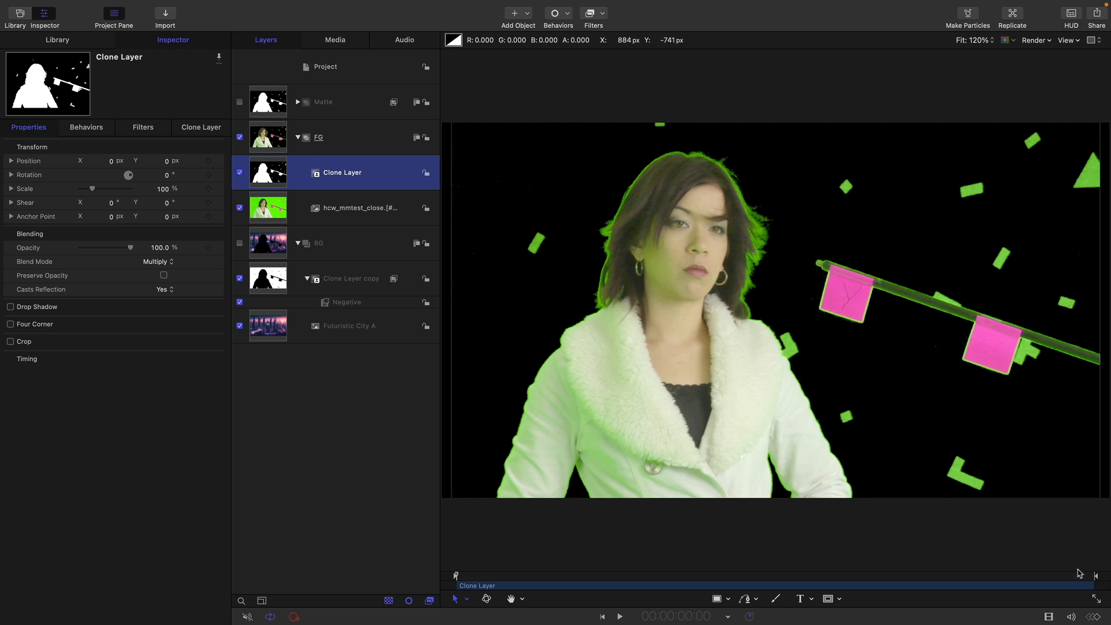
pyautogui.click(239, 244)
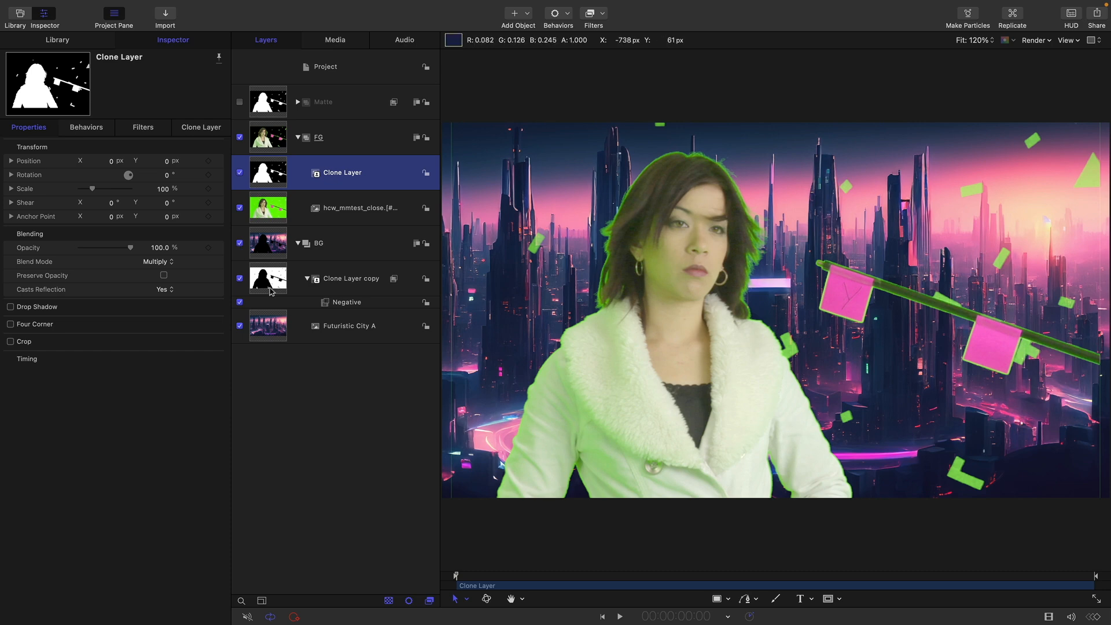
pyautogui.click(240, 279)
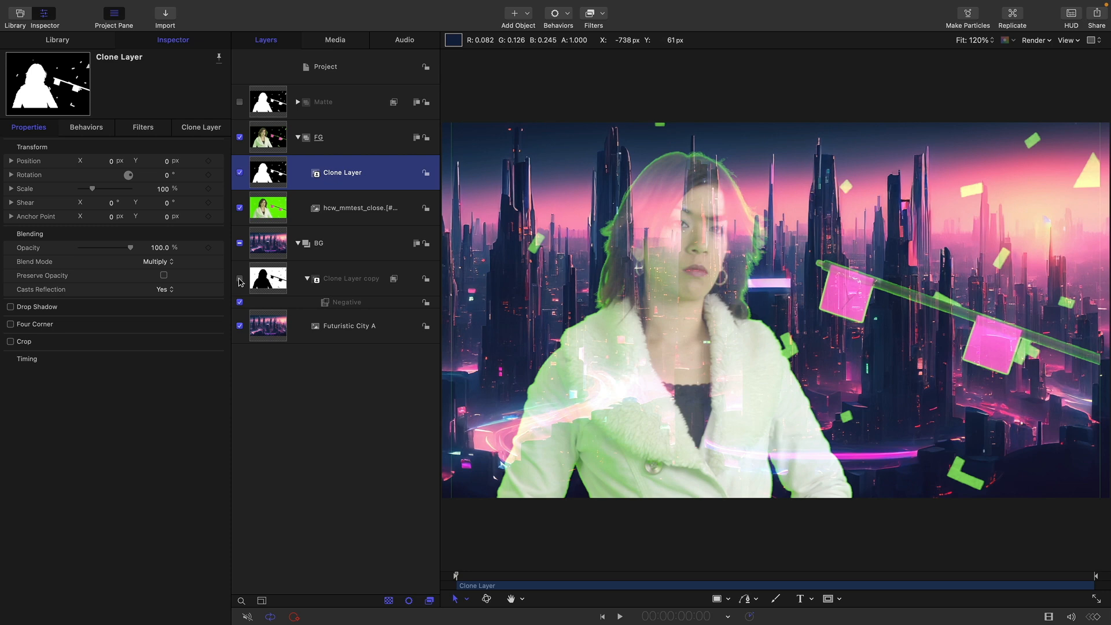
pyautogui.click(240, 280)
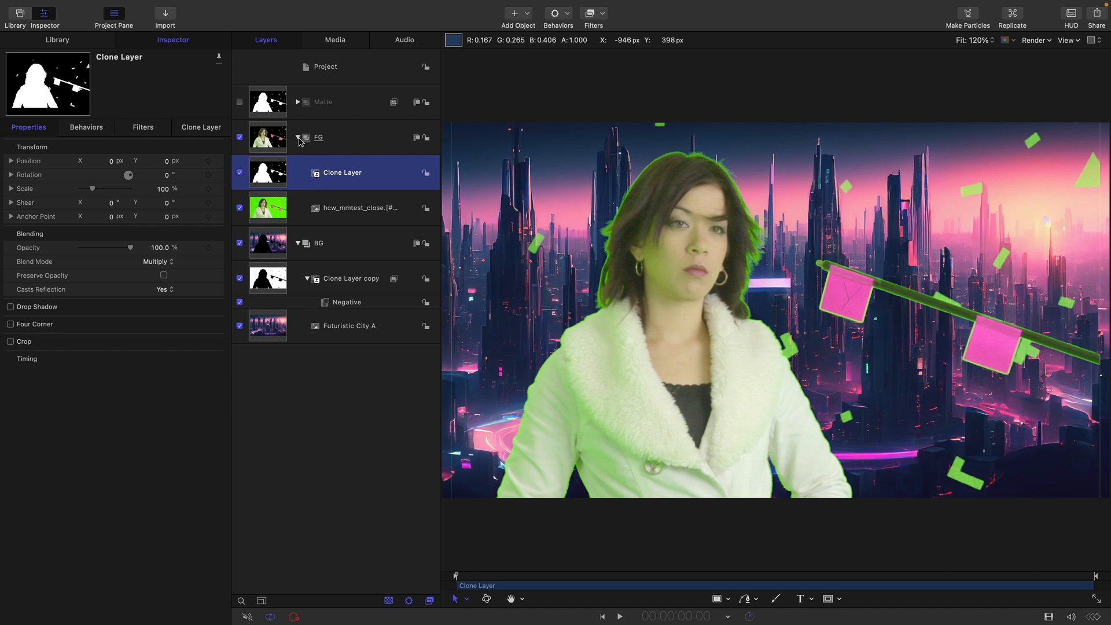
# Collapse the FG and BG groups in the layer list.
pyautogui.click(299, 137)
pyautogui.click(298, 172)
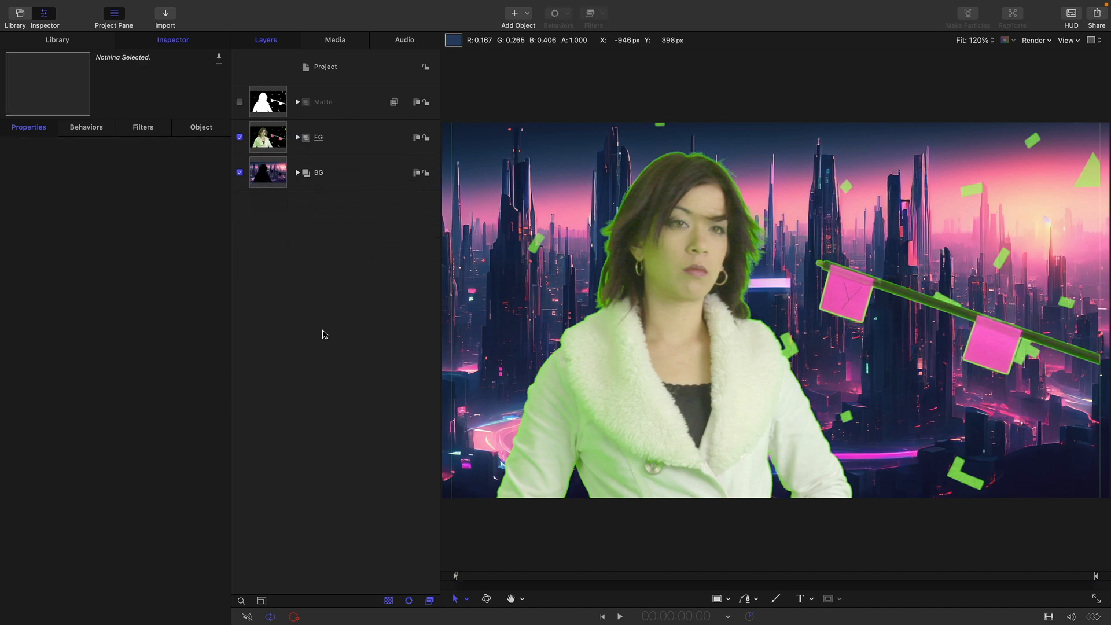